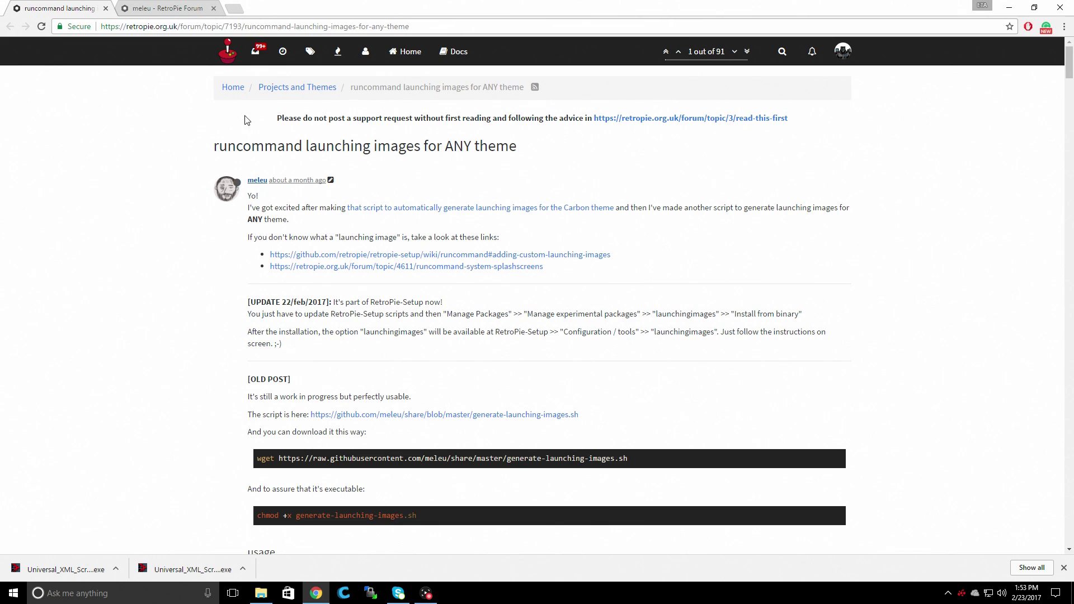
Scroll the launching-images thread down to the Clean-Look arcade NOW LOADING example image
scroll(726, 276, down, 5)
scroll(726, 277, down, 10)
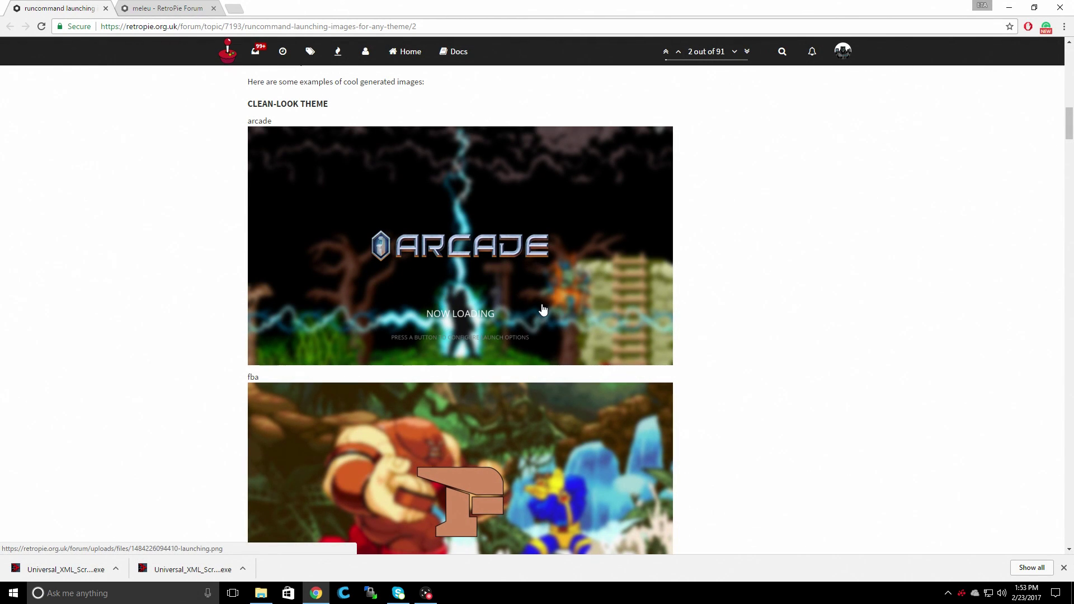
Scroll through the theme example images down to the tronkyfran fba image
scroll(546, 316, down, 1)
scroll(551, 303, up, 1)
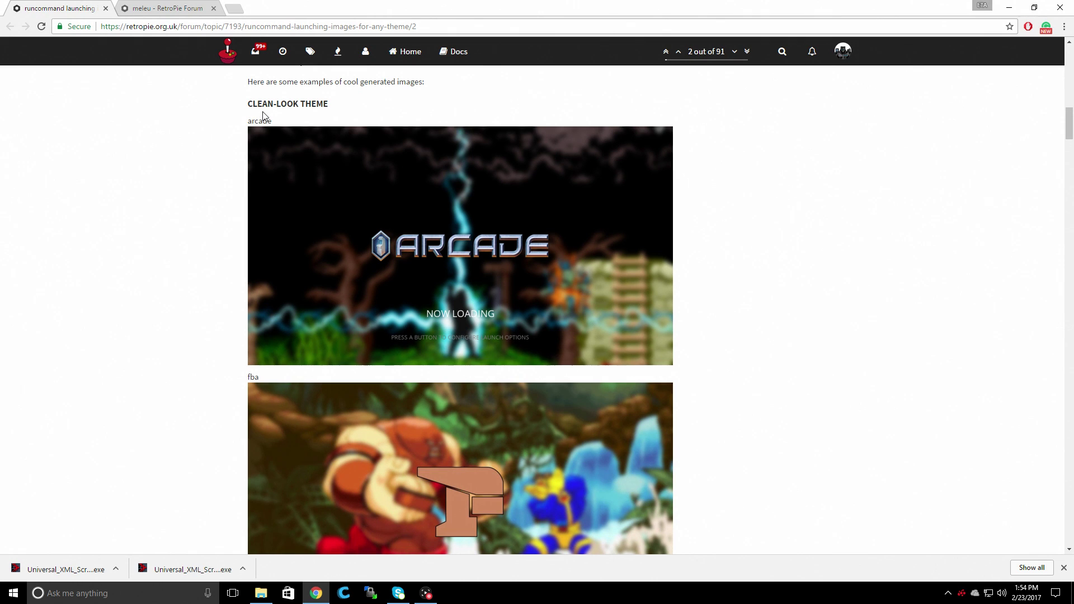
scroll(420, 285, down, 2)
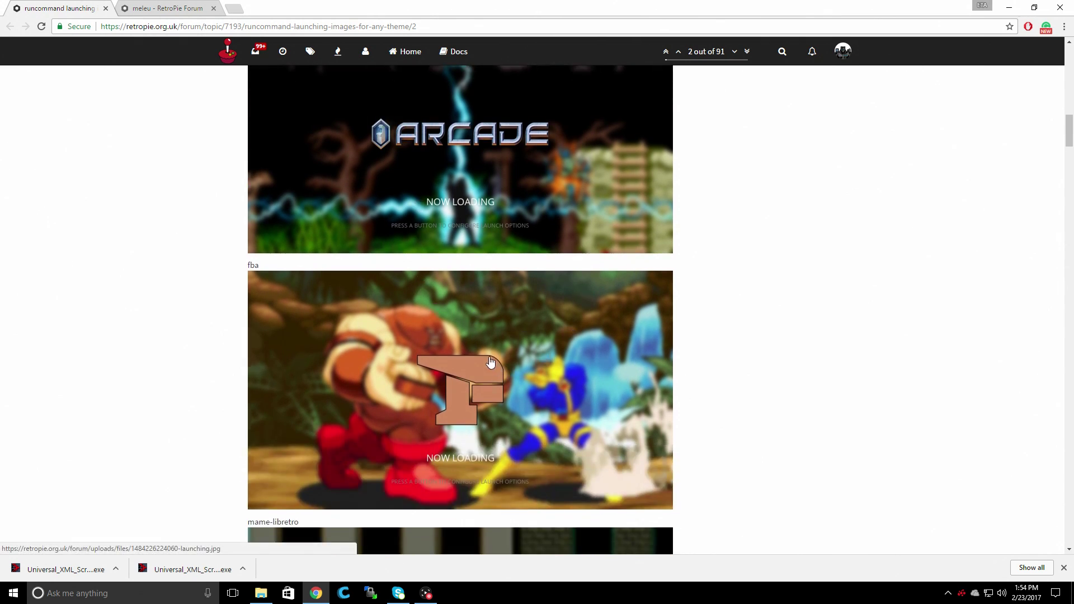
scroll(472, 338, down, 6)
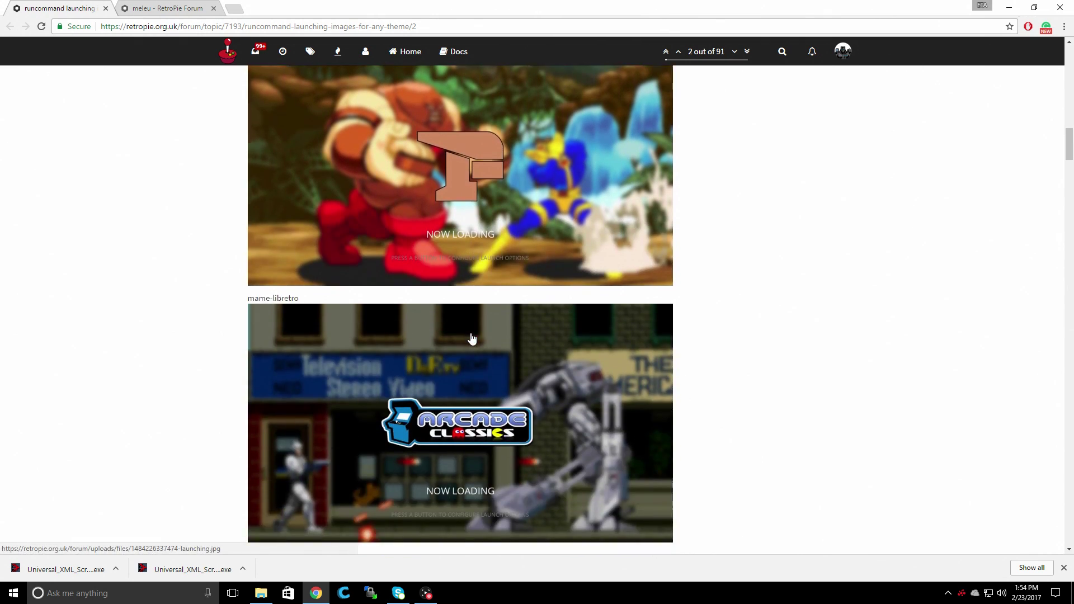
scroll(351, 321, down, 3)
scroll(344, 246, down, 2)
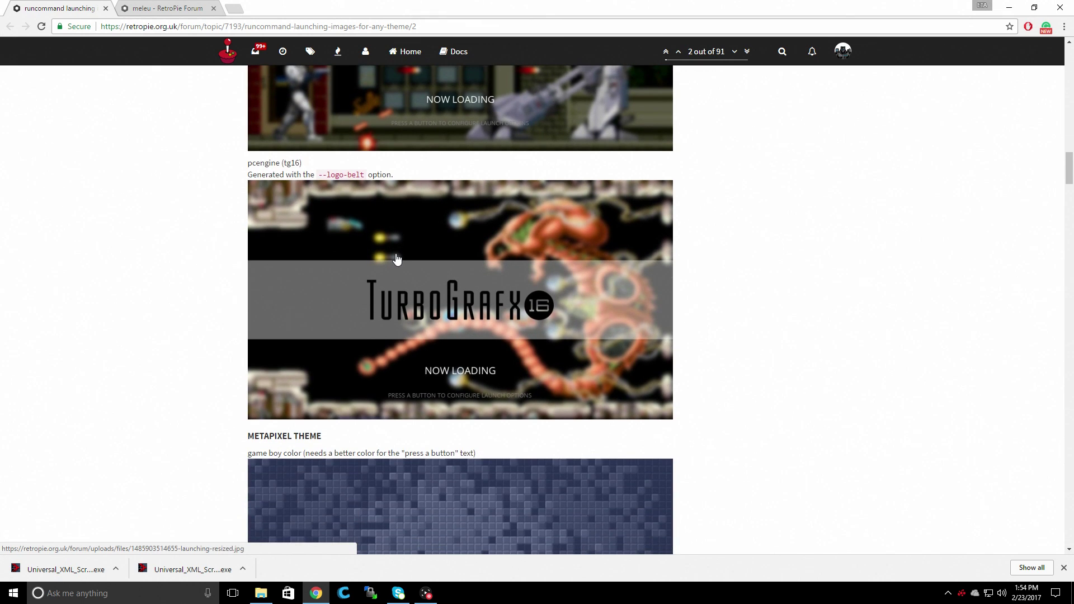
scroll(475, 317, down, 5)
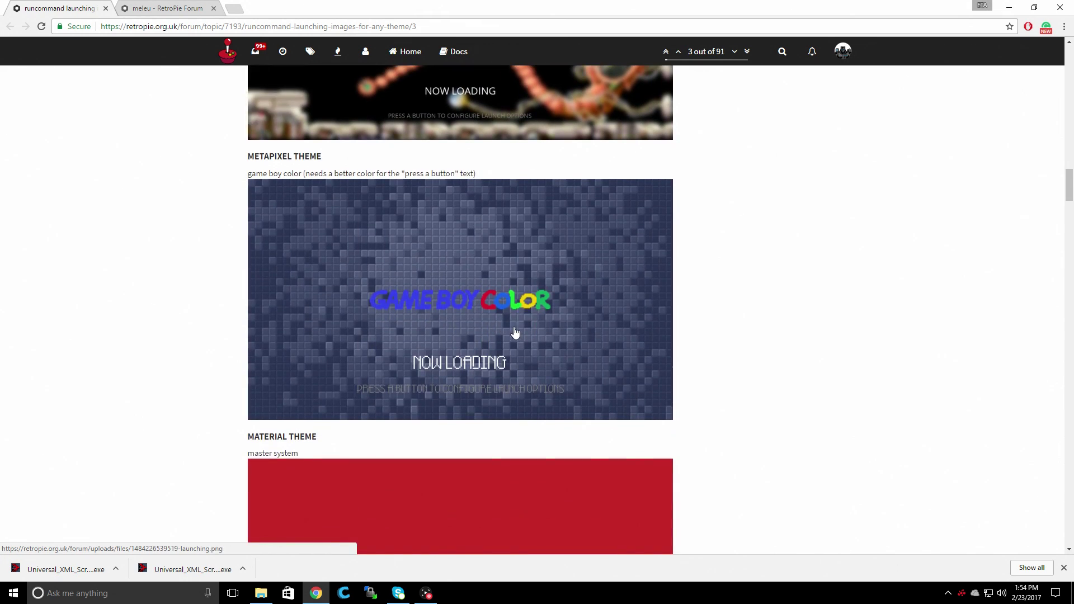
scroll(502, 293, down, 6)
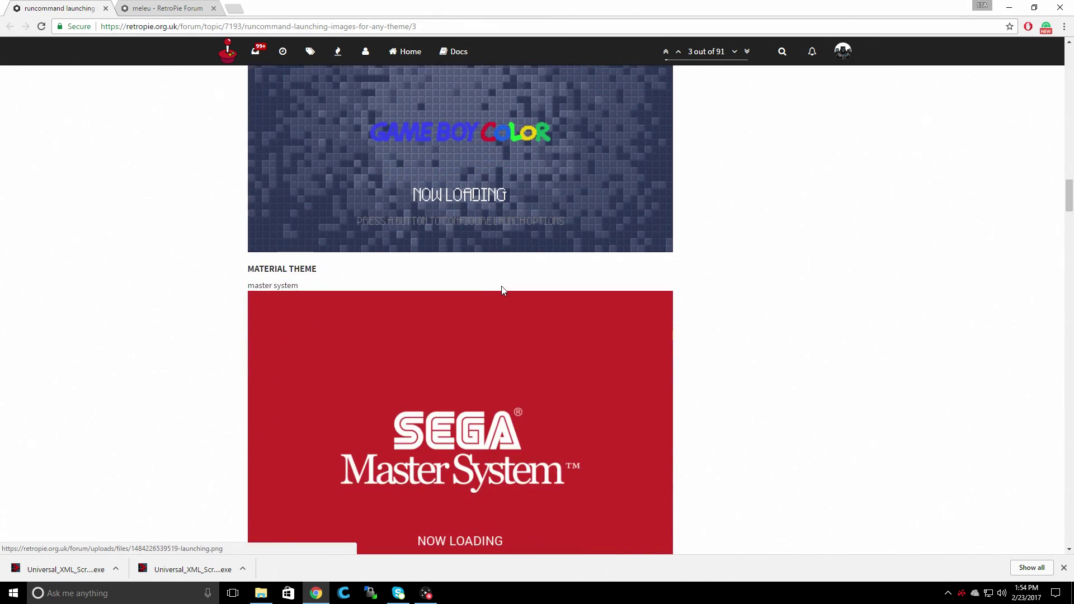
scroll(403, 227, down, 7)
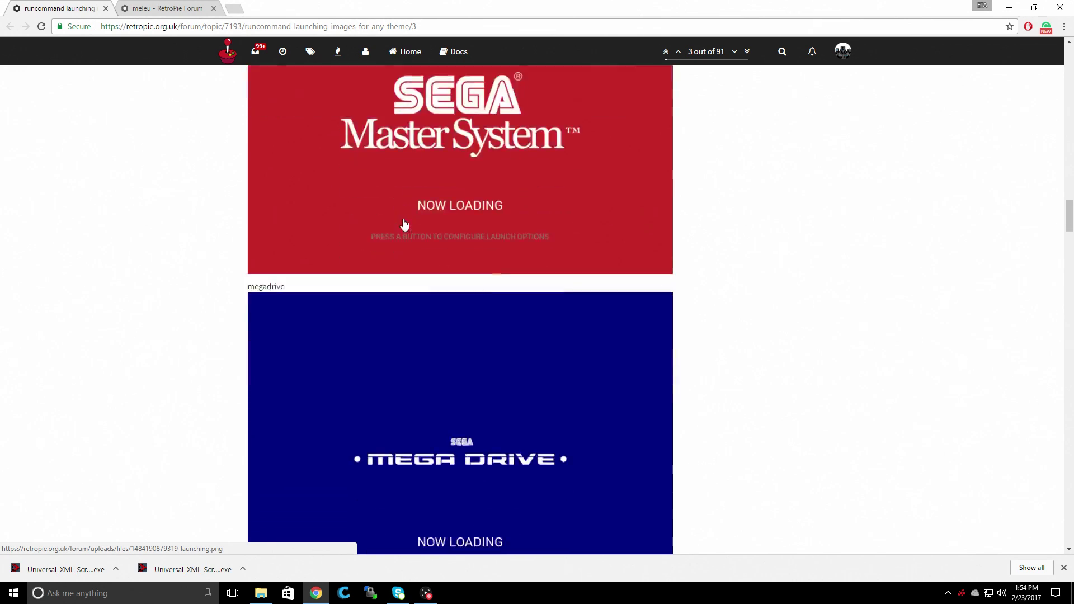
scroll(403, 227, down, 12)
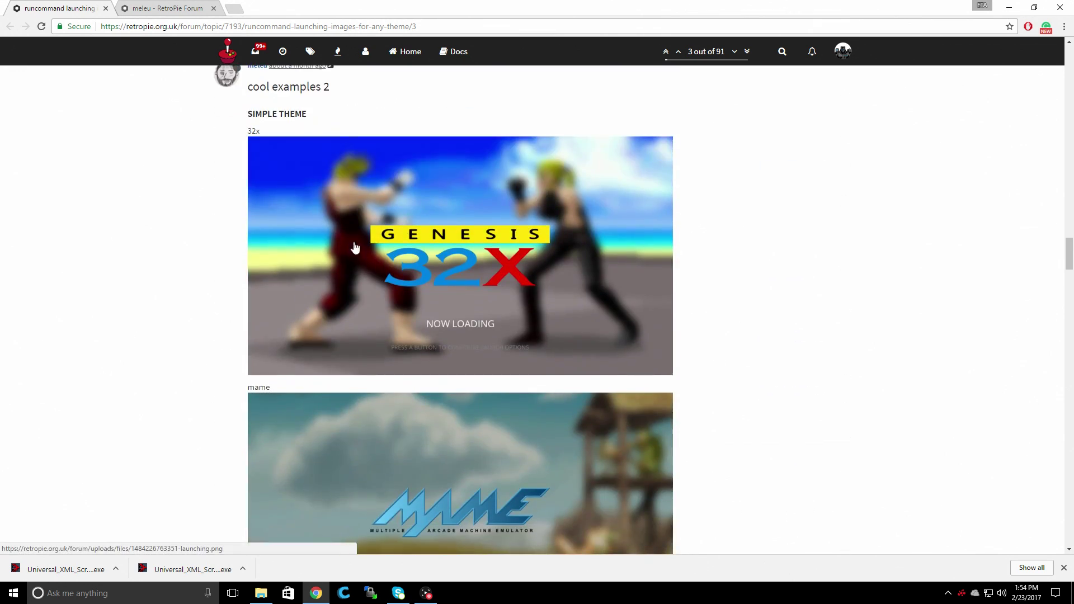
scroll(463, 260, down, 3)
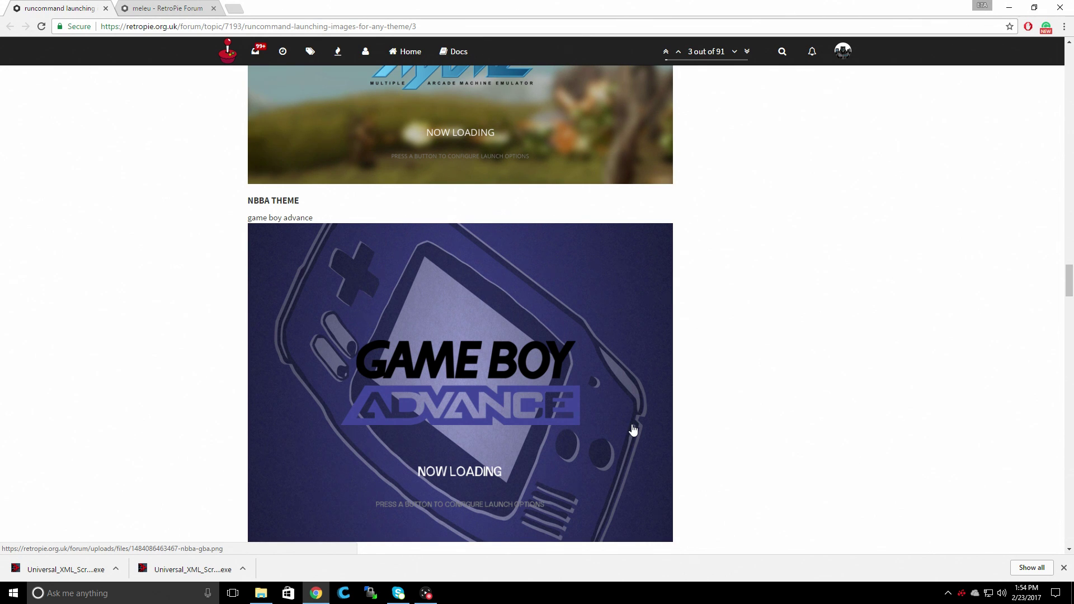
scroll(633, 430, down, 10)
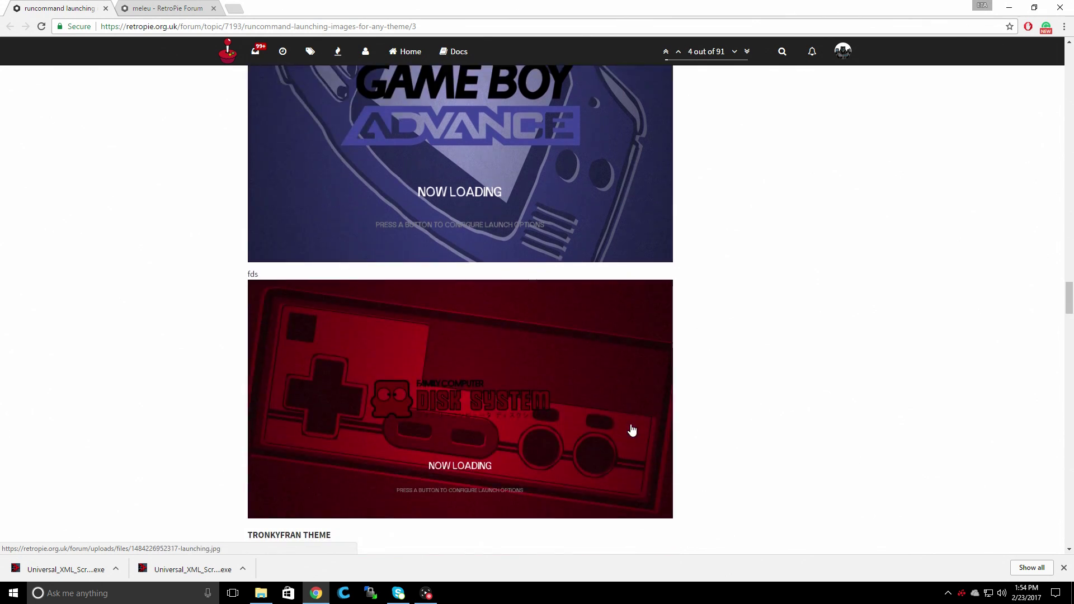
Scroll back up through the example images in the forum thread
scroll(633, 430, up, 1)
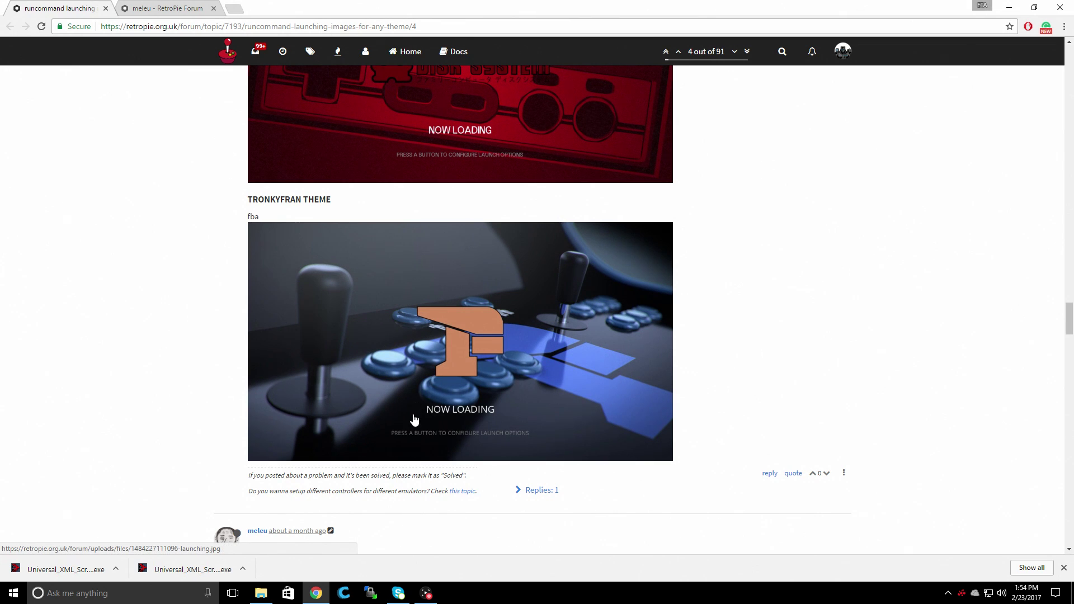
scroll(417, 397, up, 20)
scroll(414, 420, up, 20)
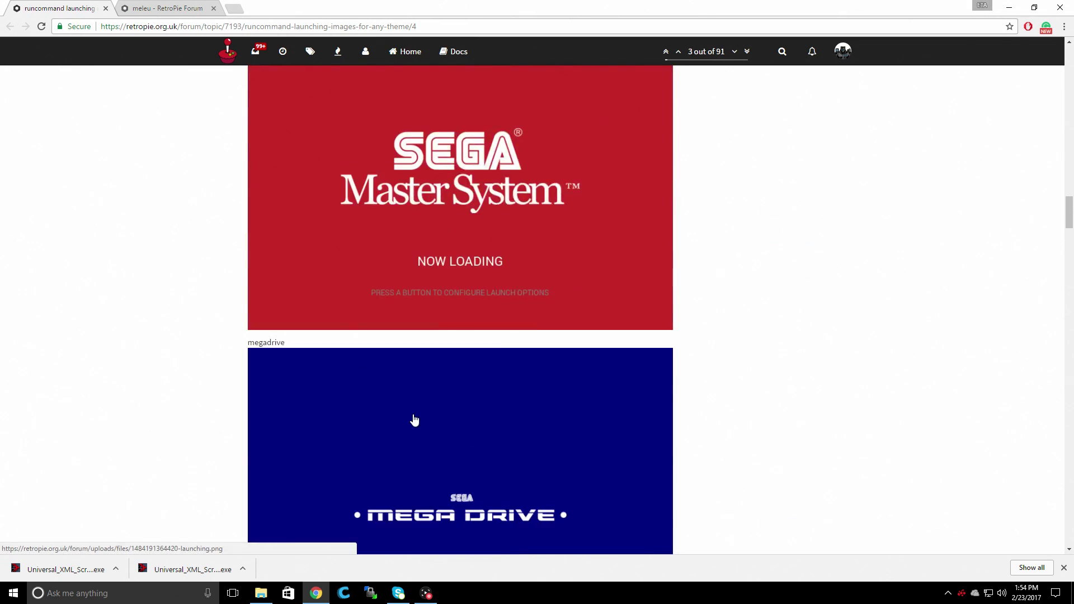
scroll(414, 419, up, 20)
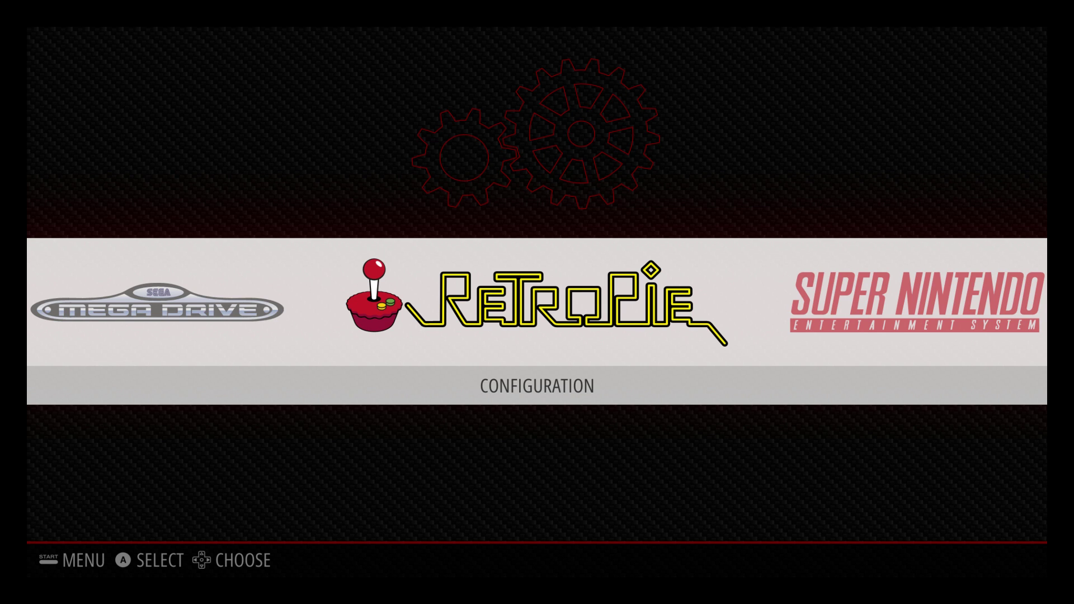
Launch the ES Themes tool from the RetroPie Configuration system
key(Right)
key(Left)
key(Return)
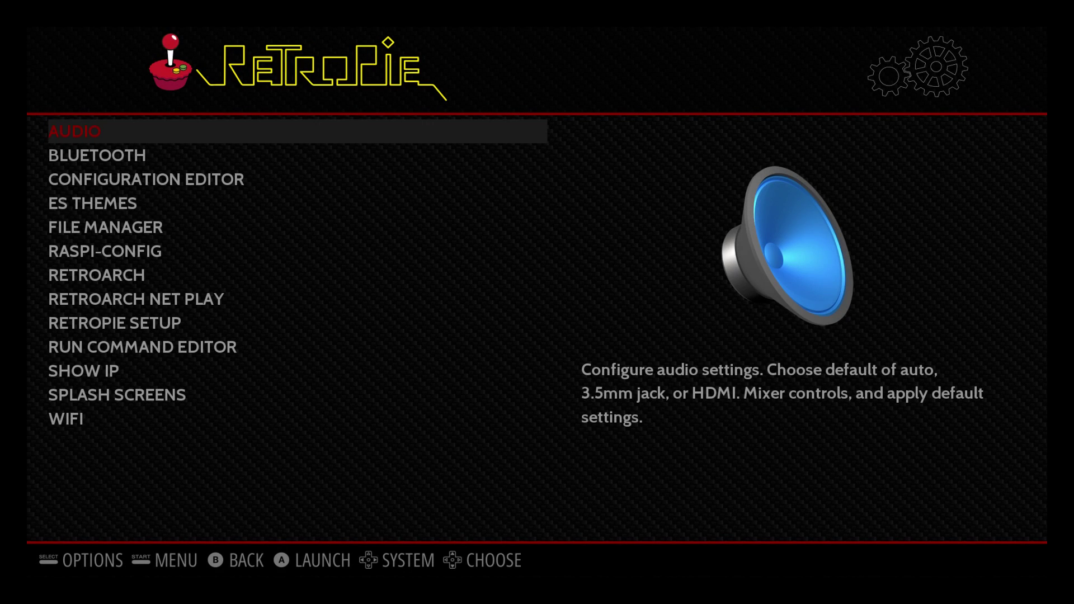
key(Down)
key(Down)
key(Down)
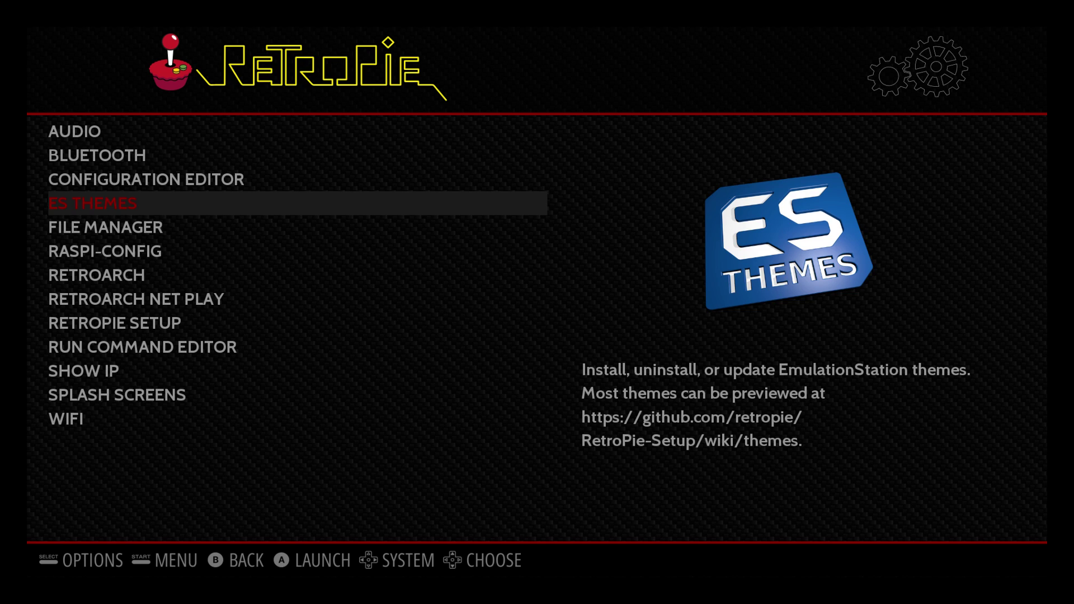
key(Return)
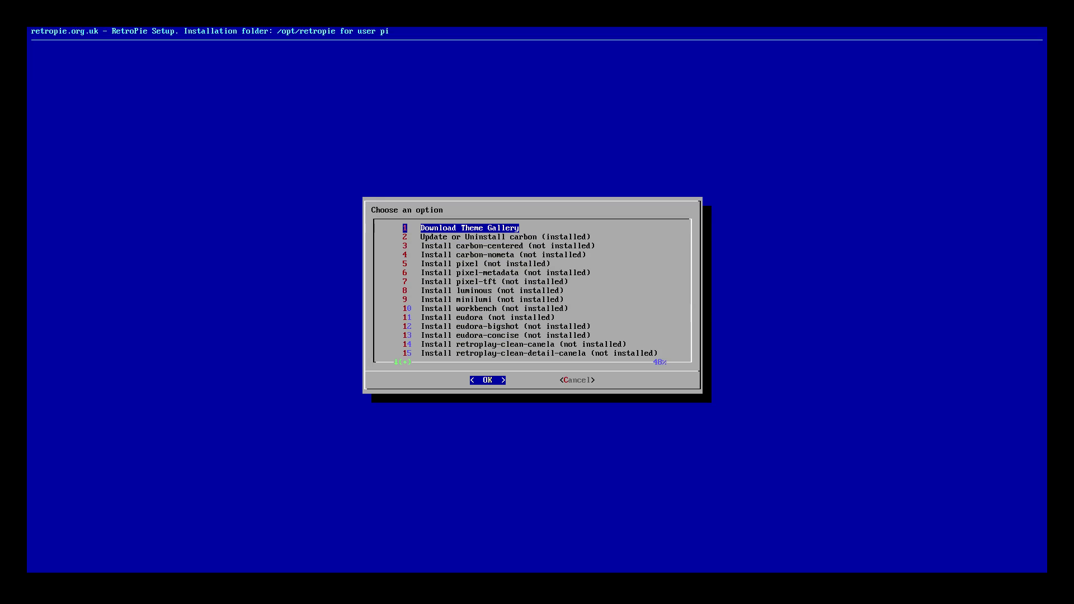
Install the tronkyfran theme from the ES Themes list, then cancel out of the theme dialog
key(Down)
key(Down)
key(Down)
key(Down)
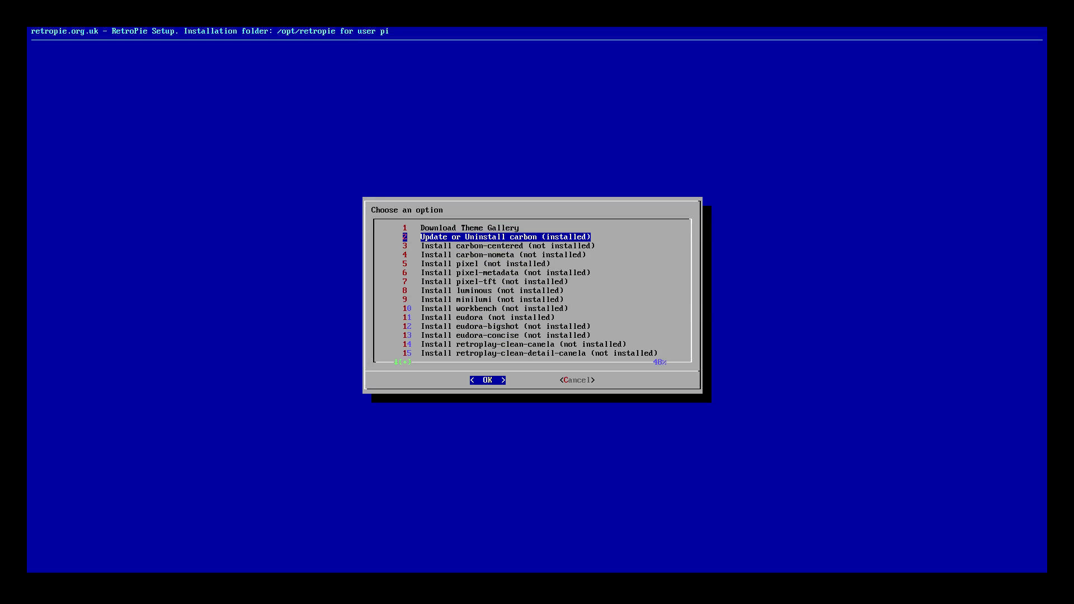
key(Down)
key(Down)
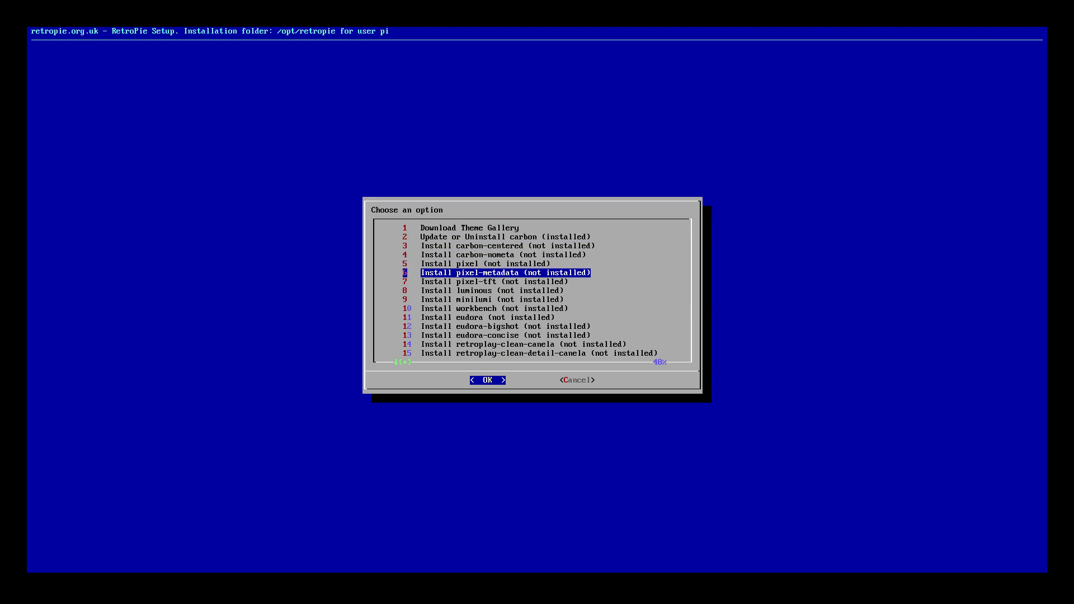
key(Down)
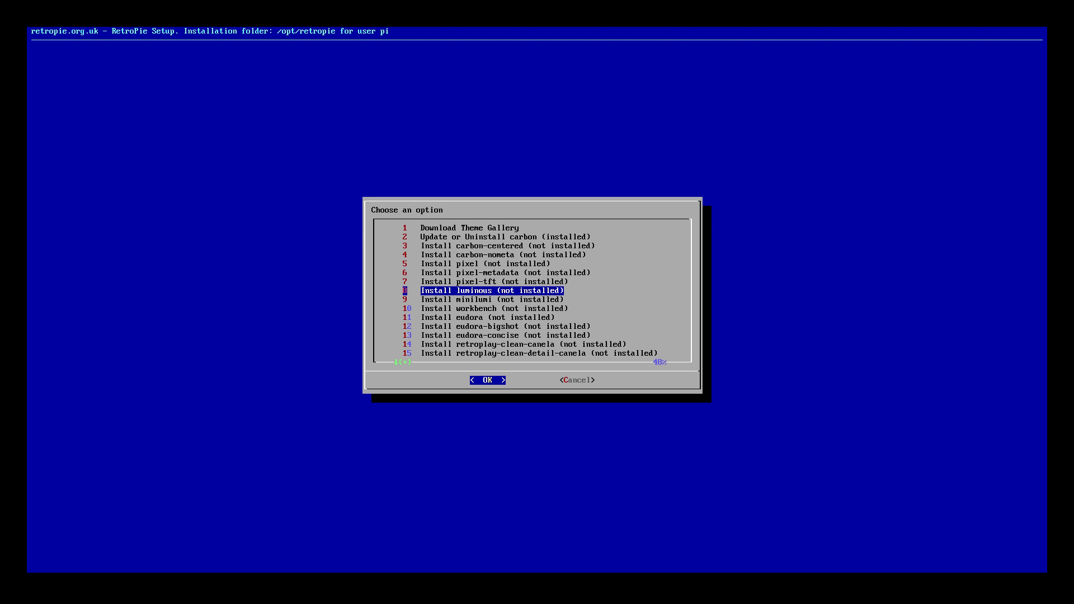
key(Down)
key(Down)
key(Down)
key(Down)
key(Down)
key(Down)
key(Down)
key(Down)
key(Down)
key(Down)
key(Down)
key(Down)
key(Down)
key(Down)
key(Down)
key(Down)
key(Down)
key(Down)
key(Down)
key(Down)
key(Down)
key(Down)
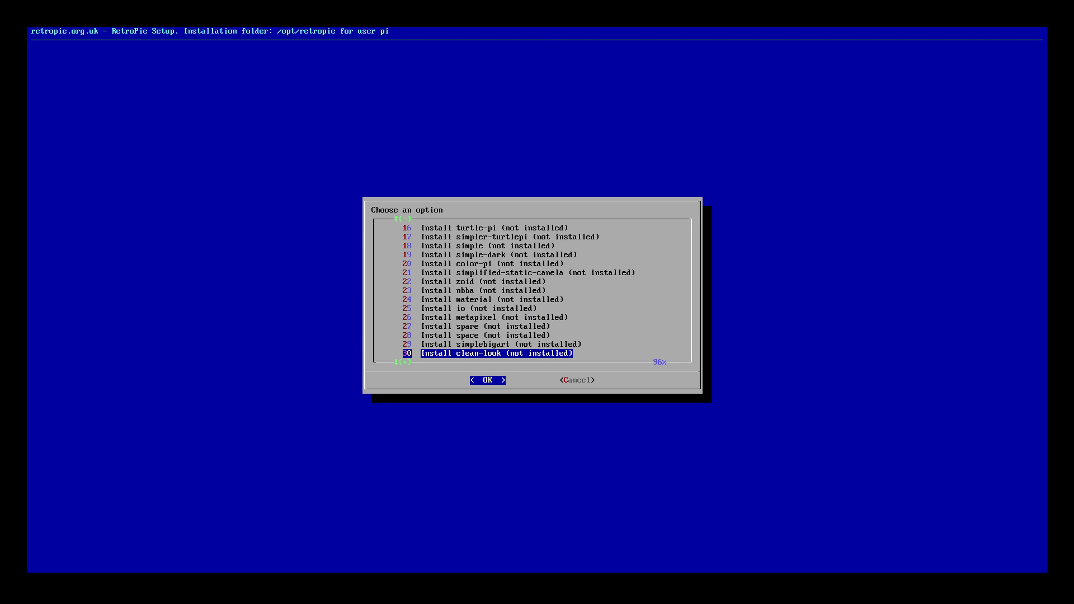
key(Down)
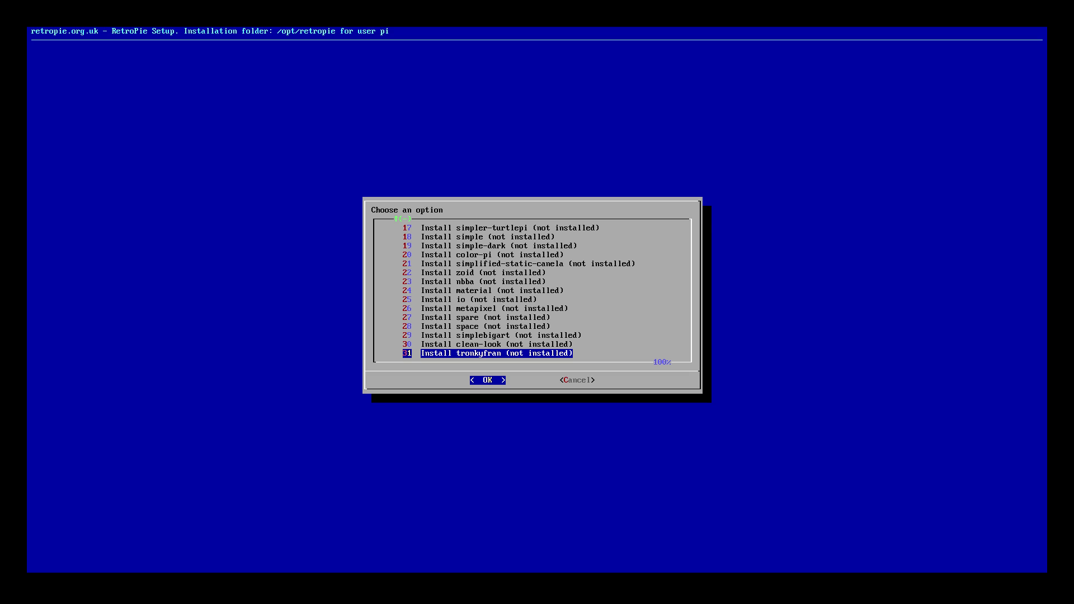
key(Return)
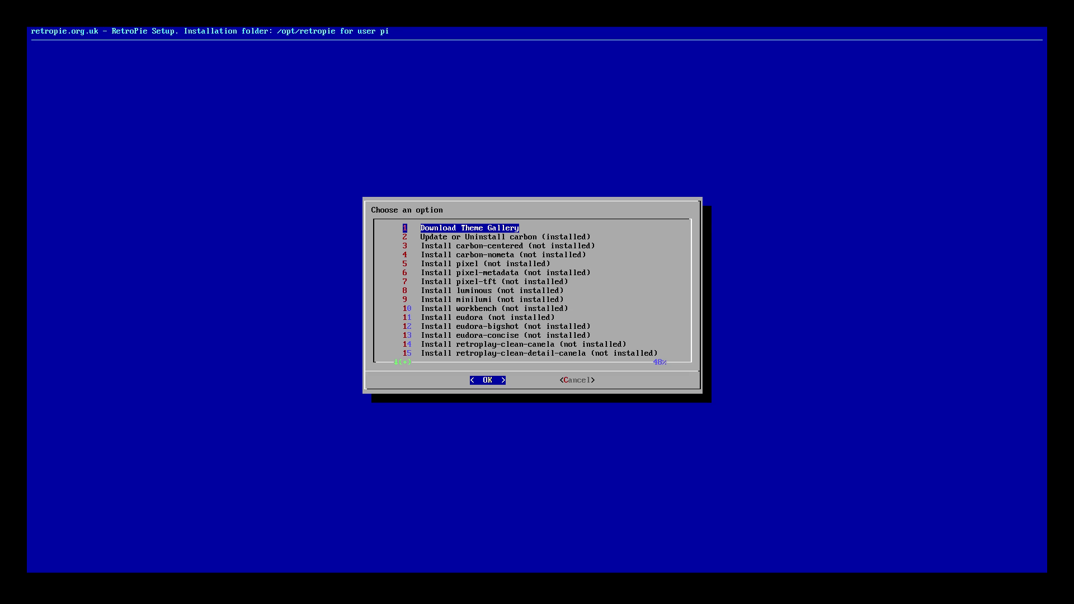
key(Tab)
key(Return)
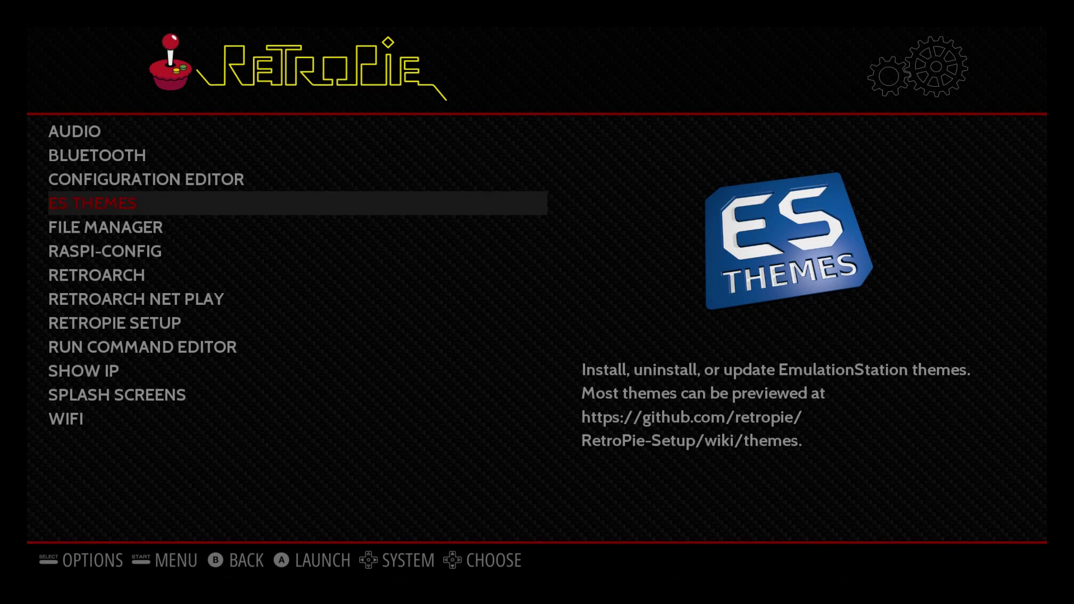
Change the UI Settings theme set from CARBON to TRONKYFRAN and close the main menu
key(Return)
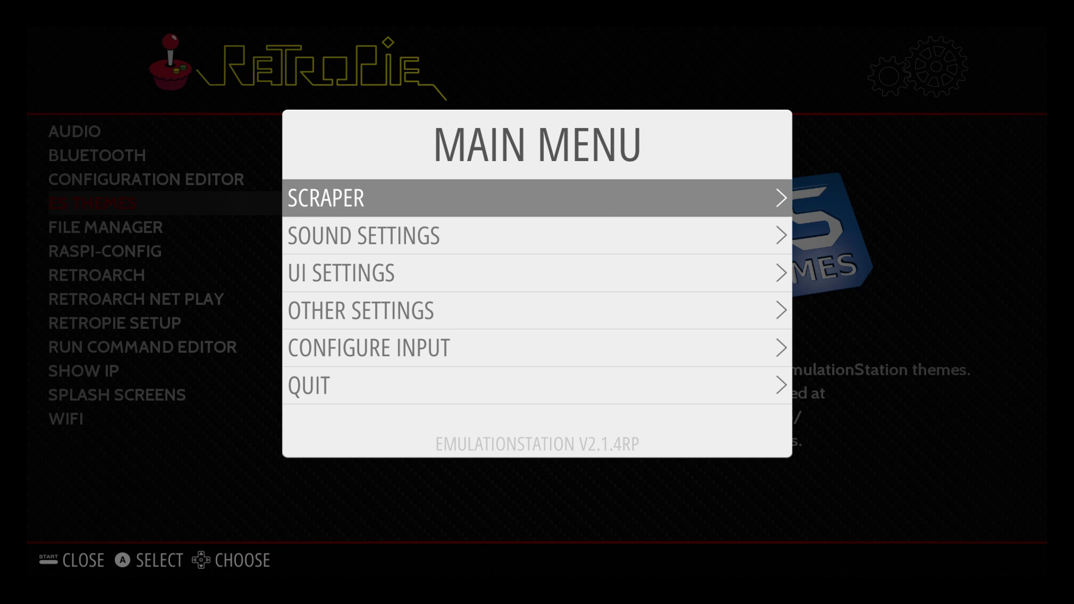
key(Down)
key(Down)
key(Return)
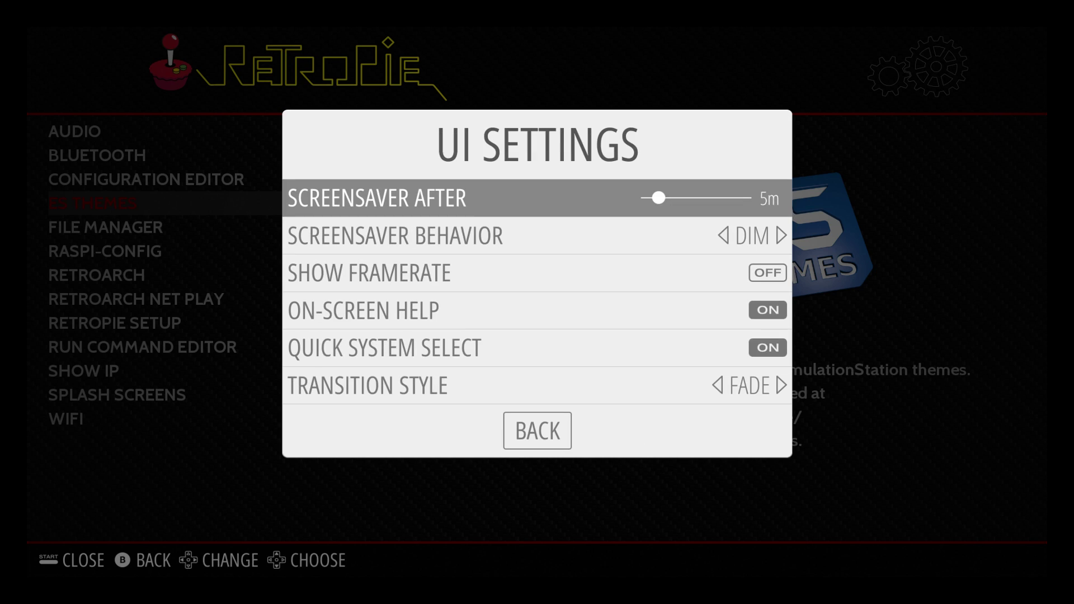
key(Down)
key(Down)
key(Down)
key(Down)
key(Down)
key(Down)
key(Down)
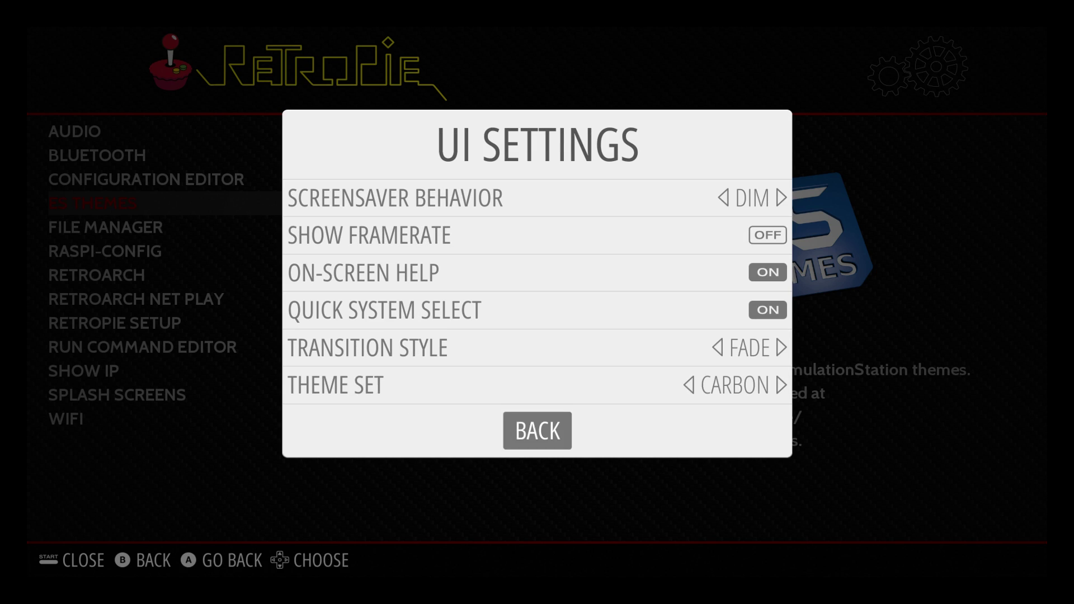
key(Up)
key(Right)
key(Left)
key(Right)
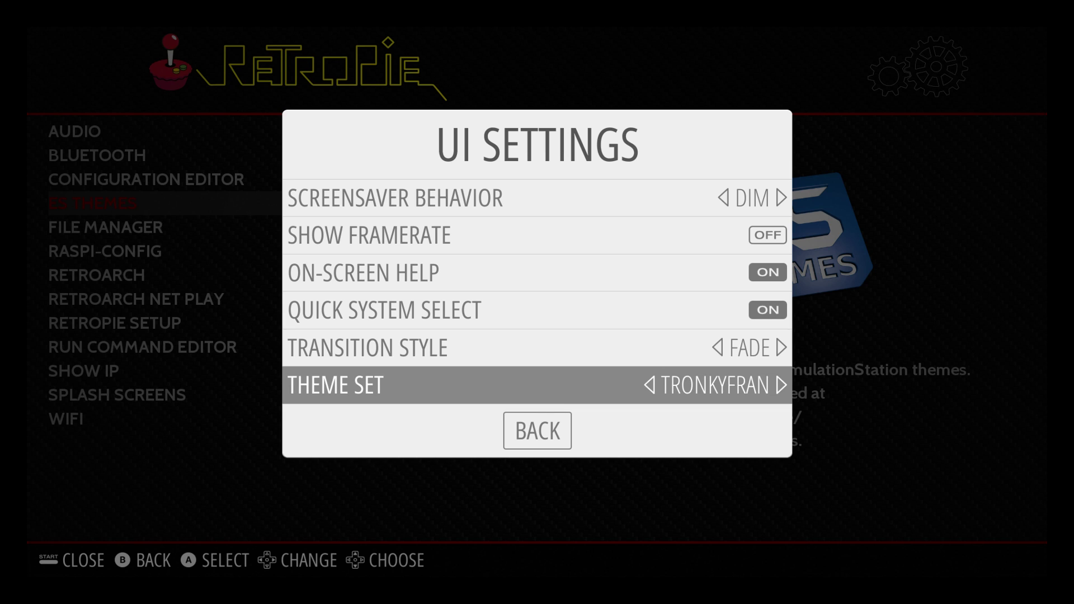
key(Down)
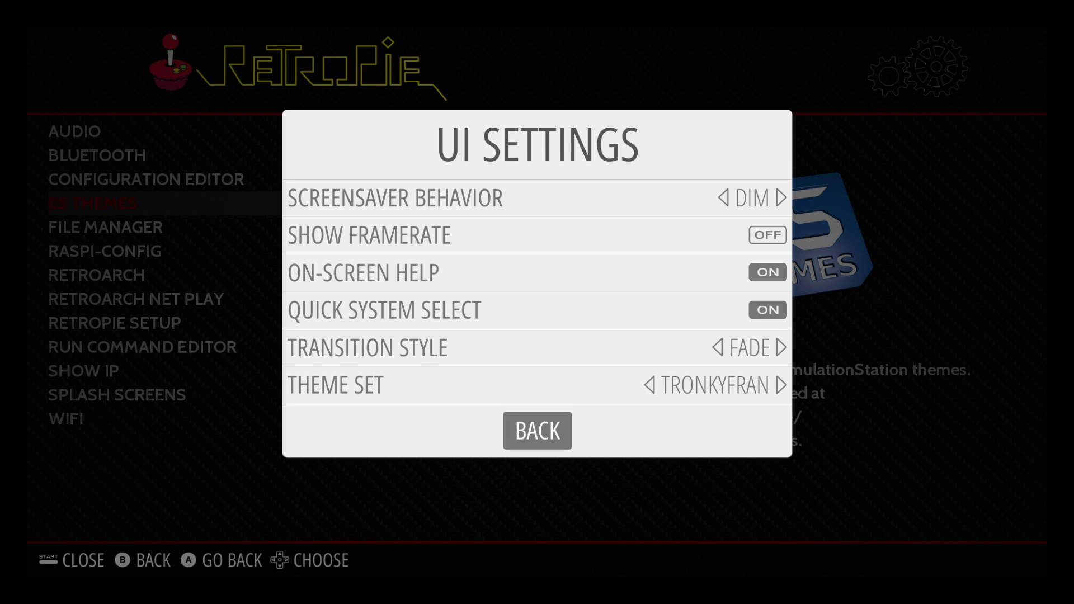
key(Return)
key(Escape)
key(Escape)
Move the carousel to RetroPie and launch RetroPie Setup from its configuration list
key(Left)
key(Left)
key(Left)
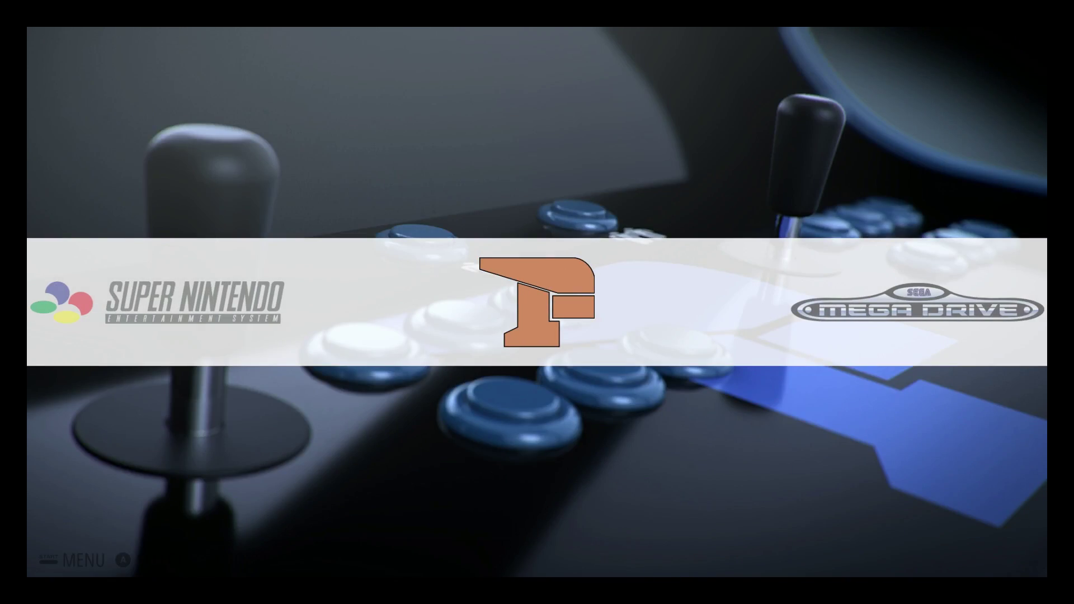
key(Left)
key(Left)
key(Left)
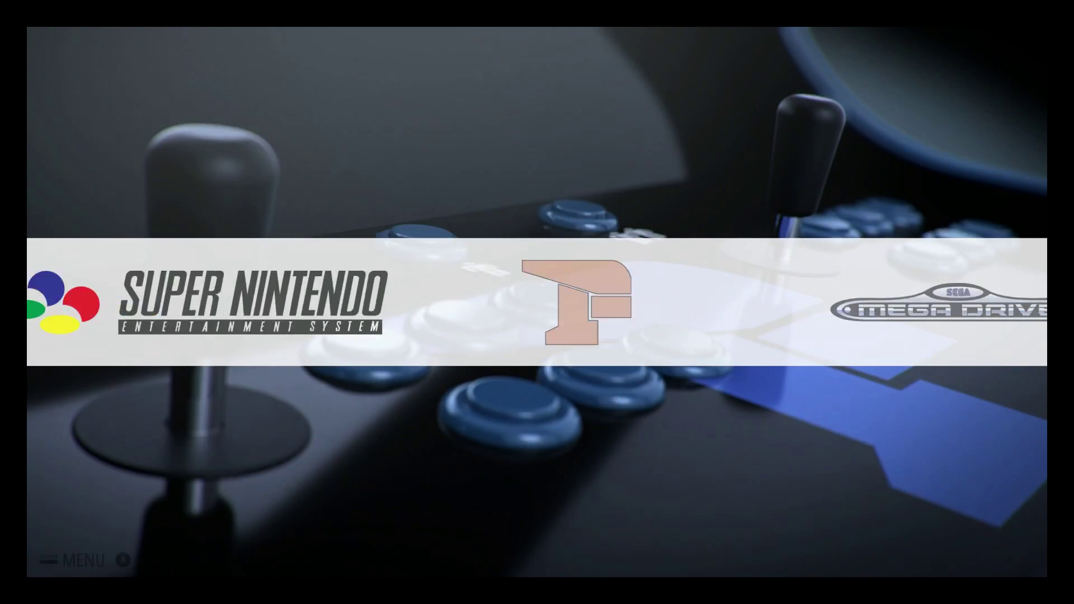
key(Left)
key(Left)
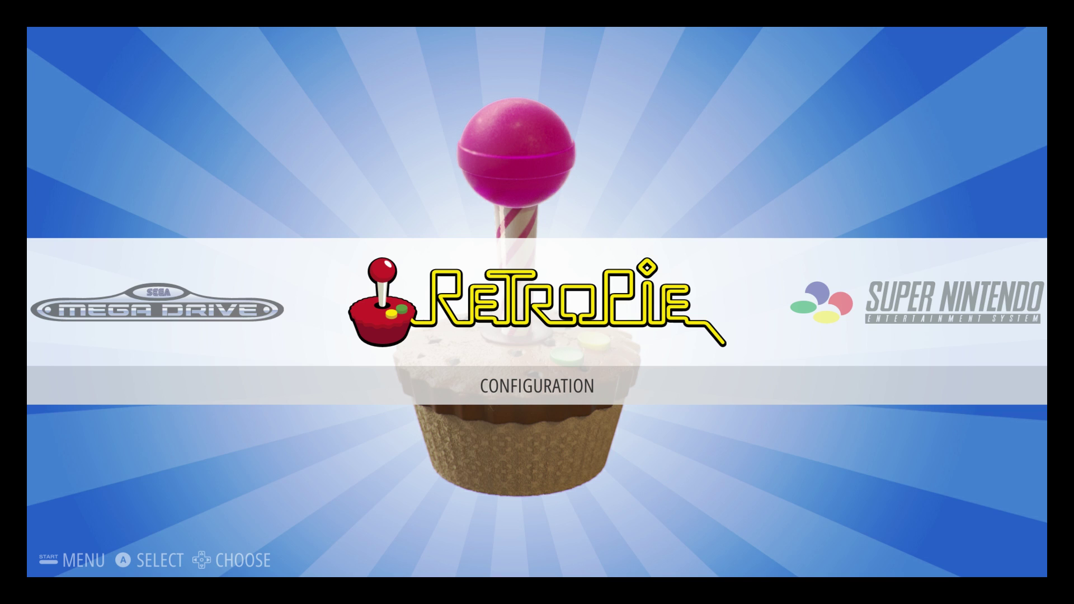
key(Return)
key(Down)
key(Down)
key(Down)
key(Down)
key(Down)
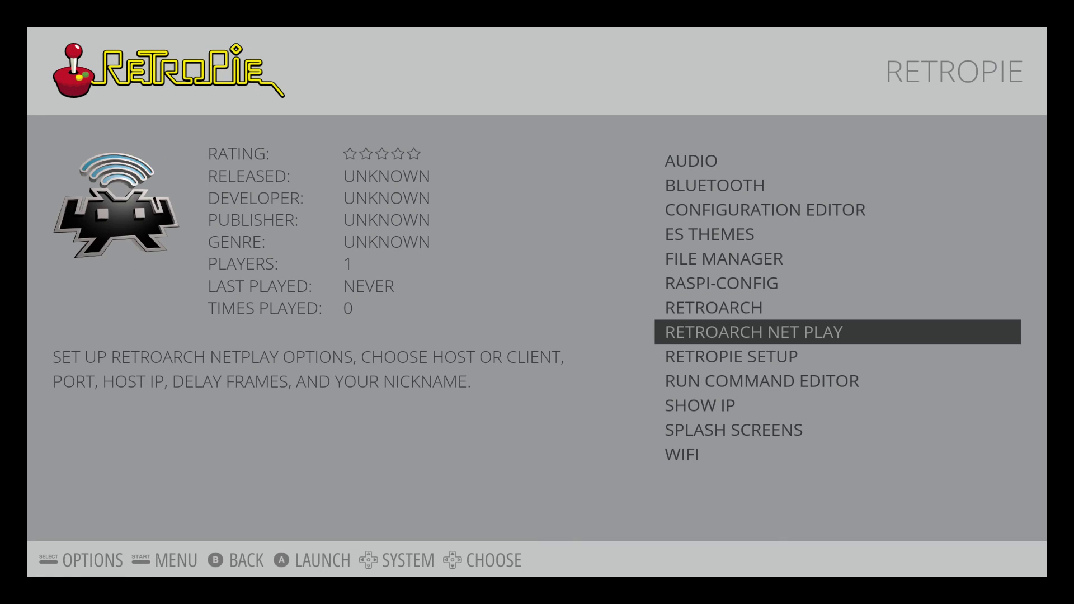
key(Return)
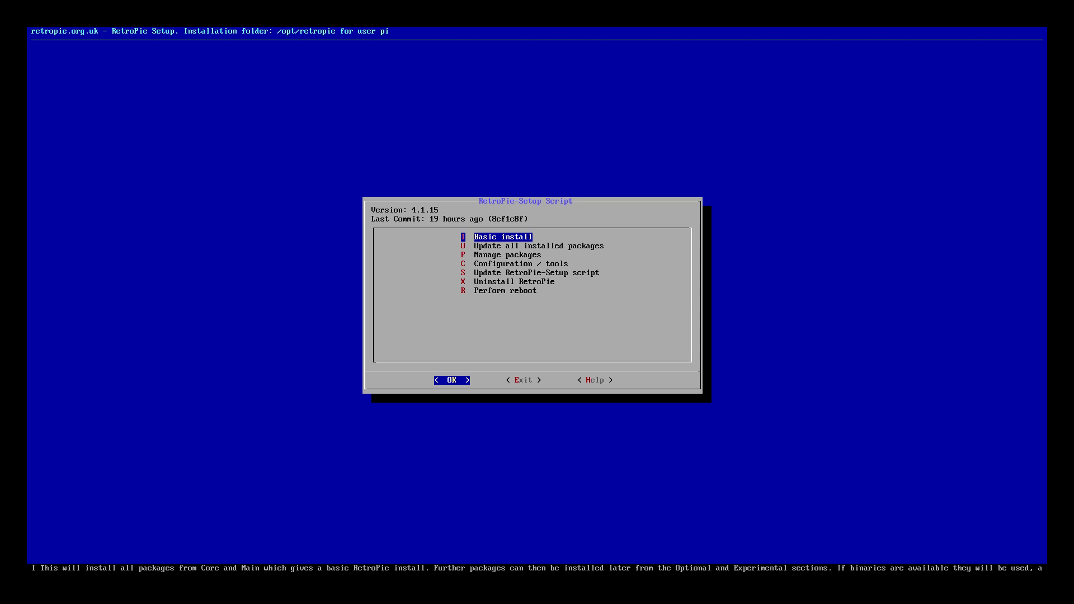
Update the RetroPie-Setup script to the latest version, answering Yes and acknowledging the messages
key(Down)
key(Down)
key(Down)
key(Down)
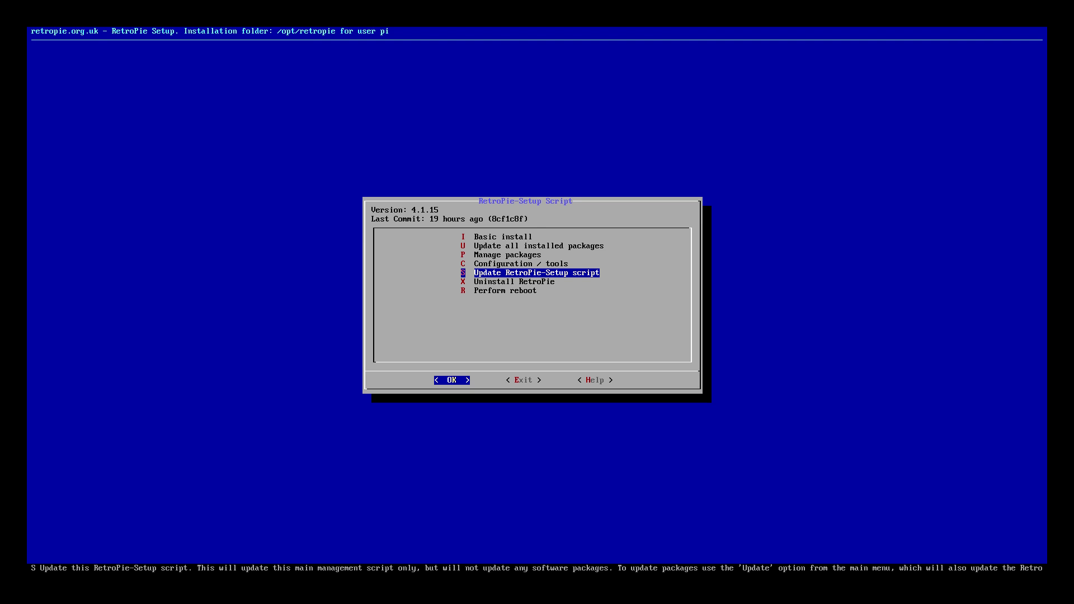
key(Return)
key(Left)
key(Return)
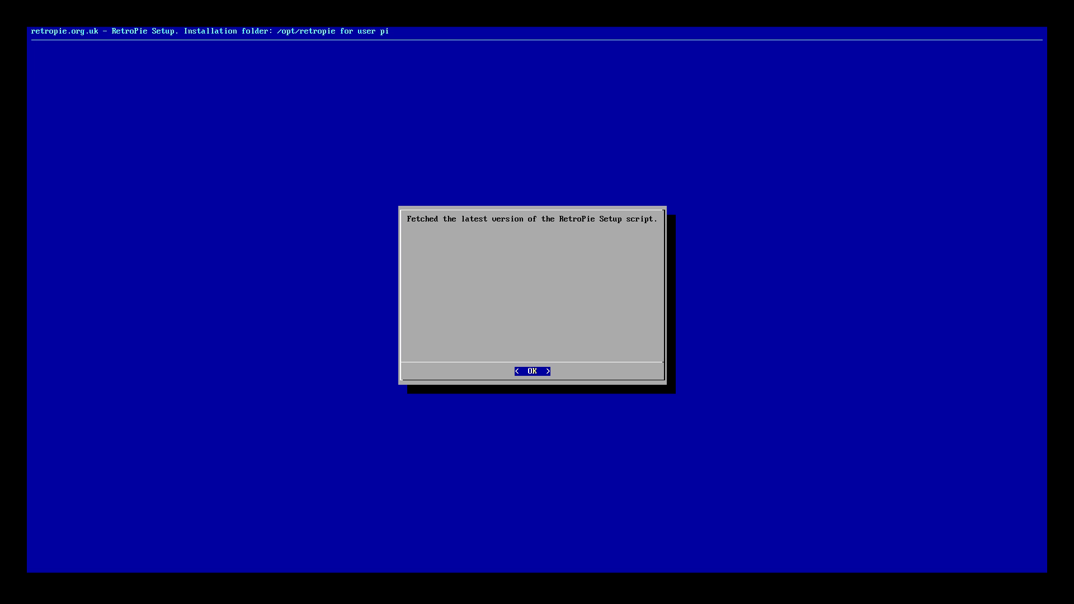
key(Return)
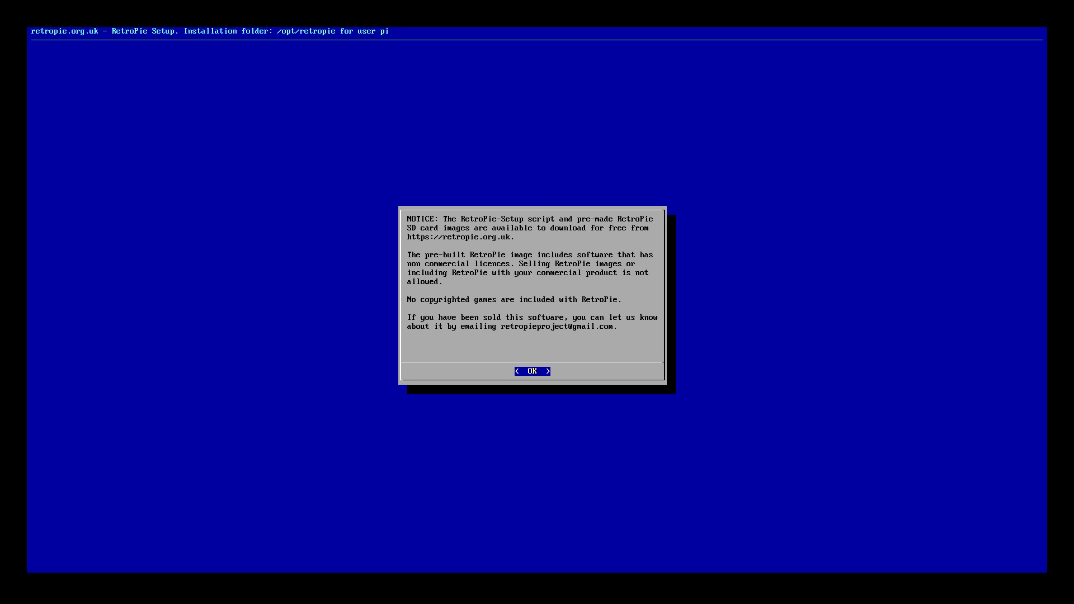
key(Return)
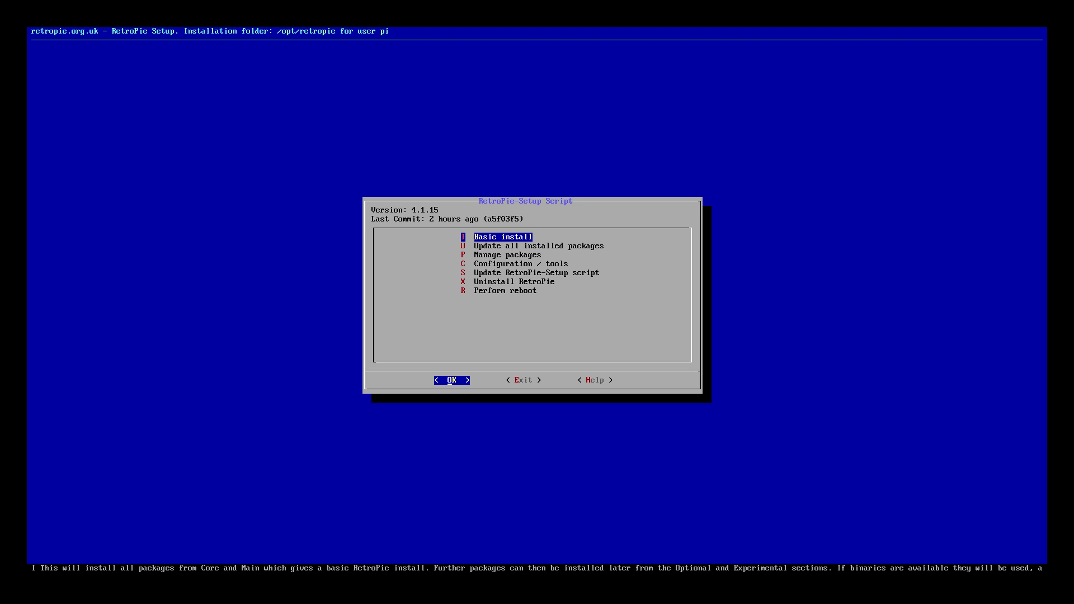
Install the experimental launchingimages package from binary via Manage packages > exp
key(Down)
key(Down)
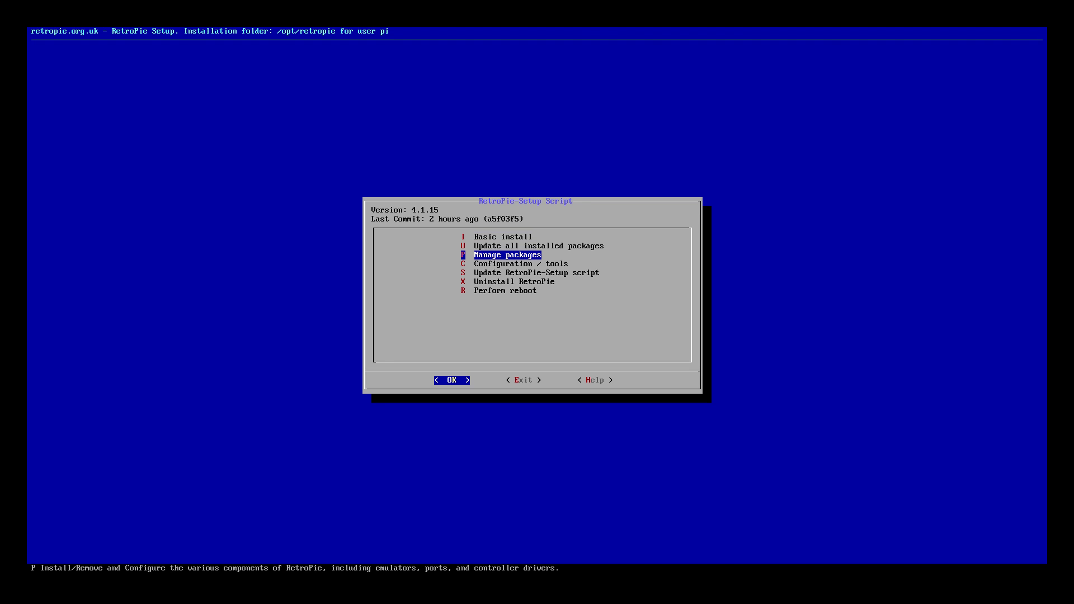
key(Return)
key(Down)
key(Down)
key(Down)
key(Down)
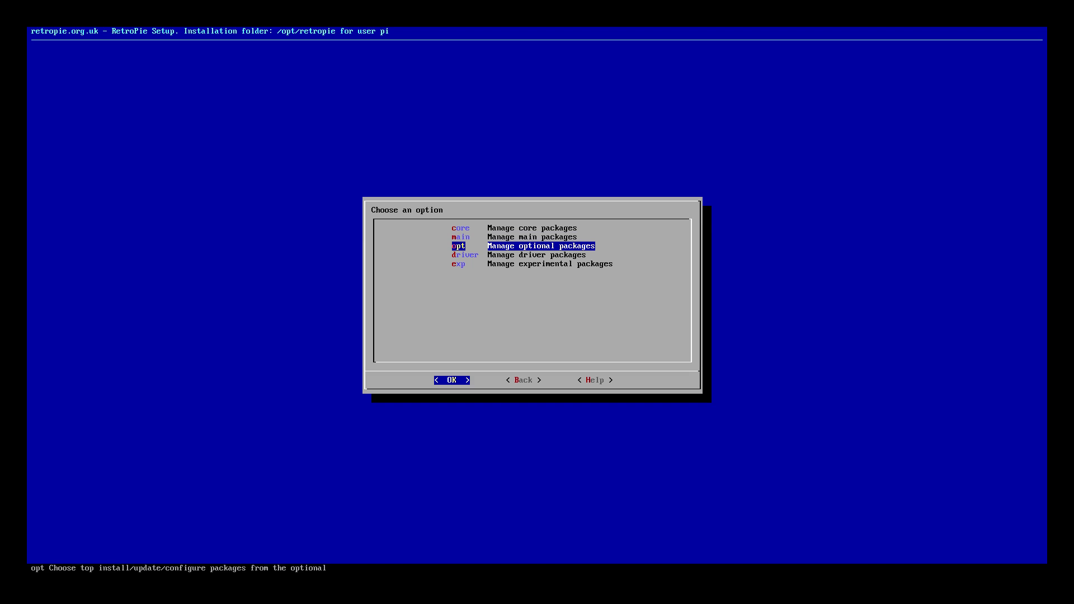
key(Return)
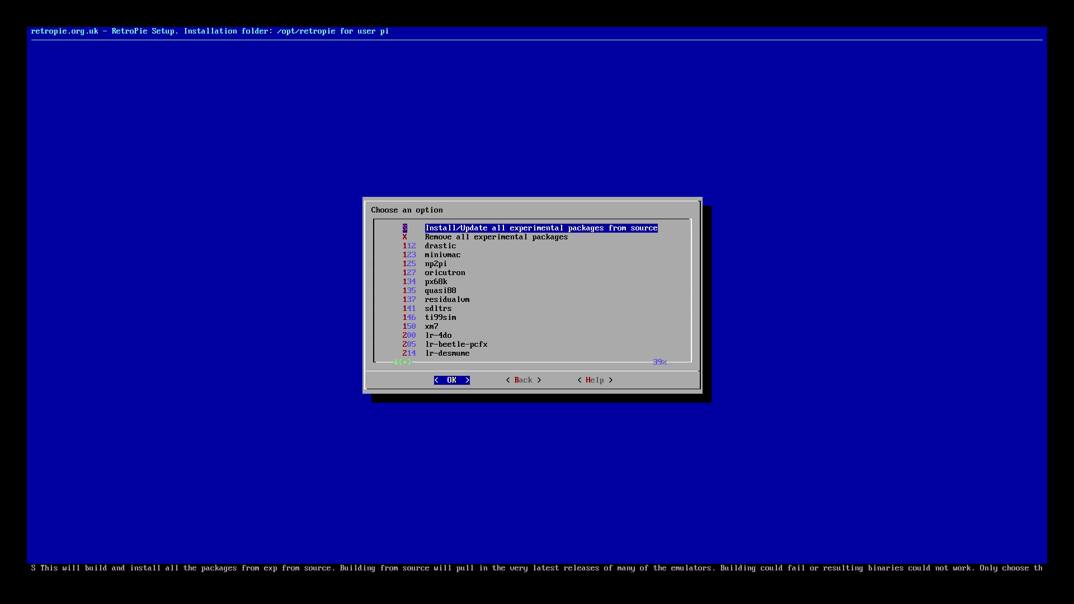
key(Down)
key(Down)
key(Down)
key(Down)
key(Down)
key(Down)
key(Down)
key(Down)
key(Down)
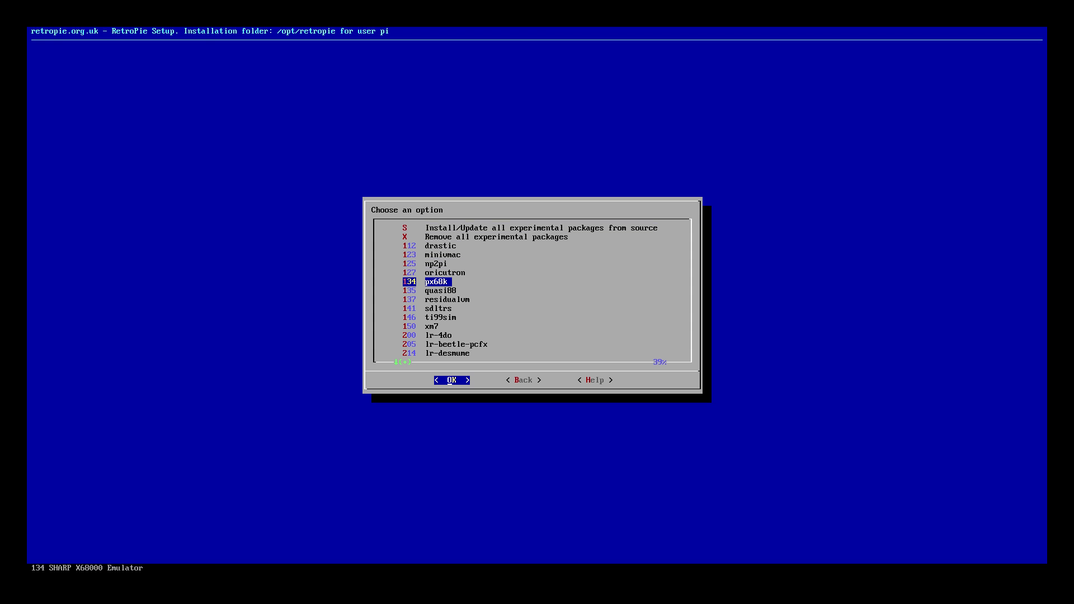
key(Down)
key(Down)
key(Down)
key(Down)
key(Down)
key(Down)
key(Down)
key(Down)
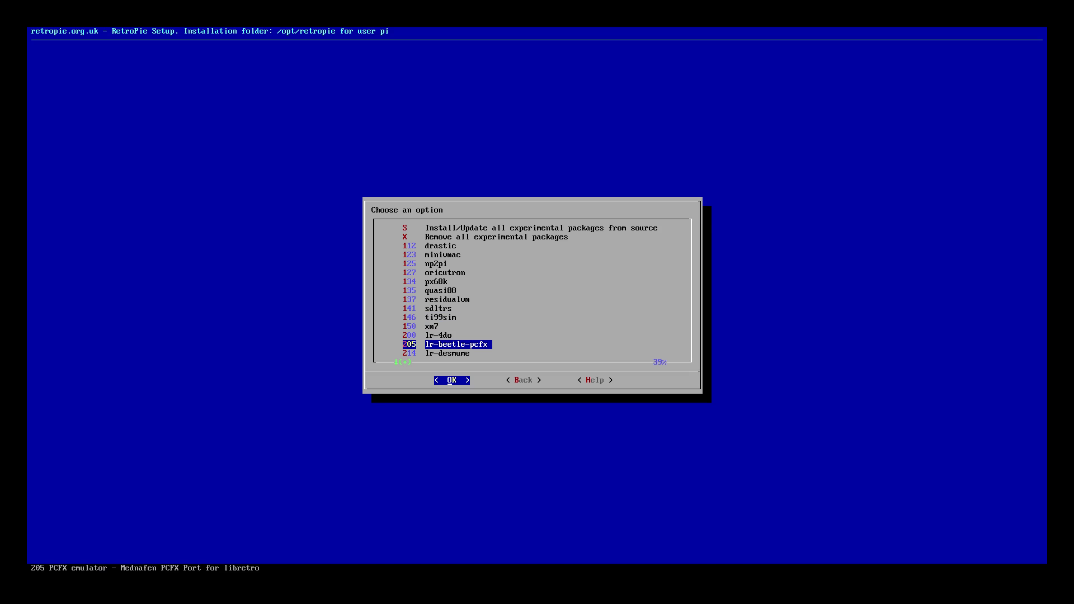
key(Down)
key(Down)
key(Down)
key(Down)
key(Down)
key(Down)
key(Down)
key(Down)
key(Down)
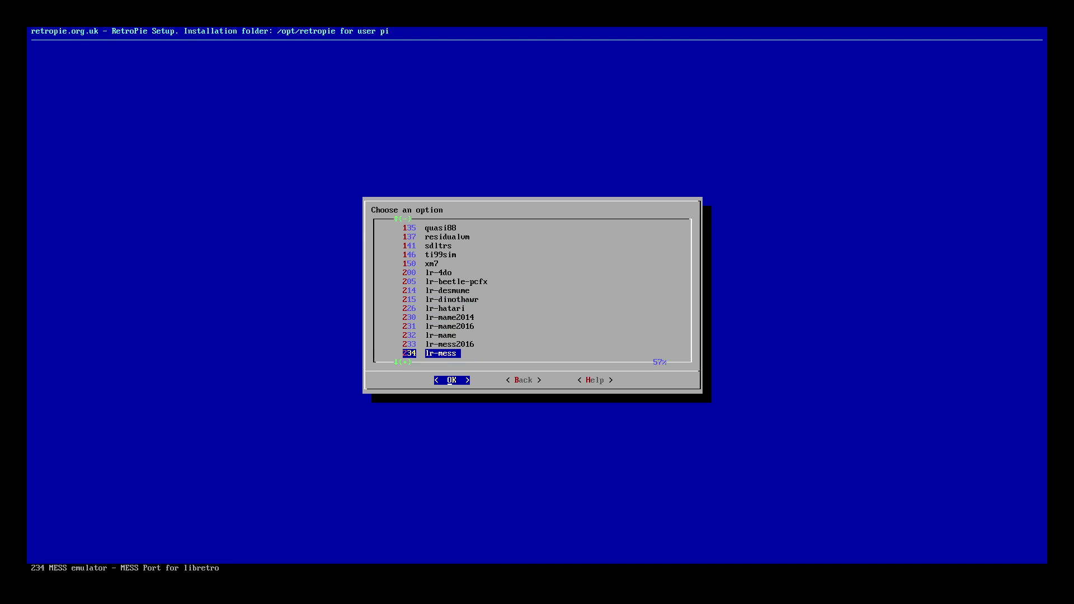
key(Down)
key(Down)
key(Down)
key(Down)
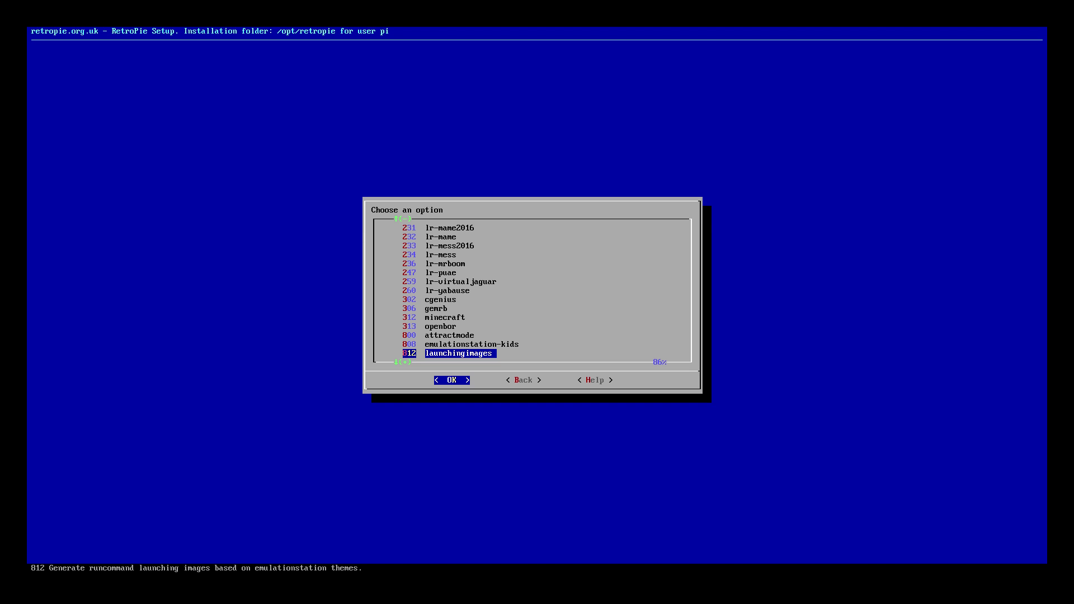
key(Return)
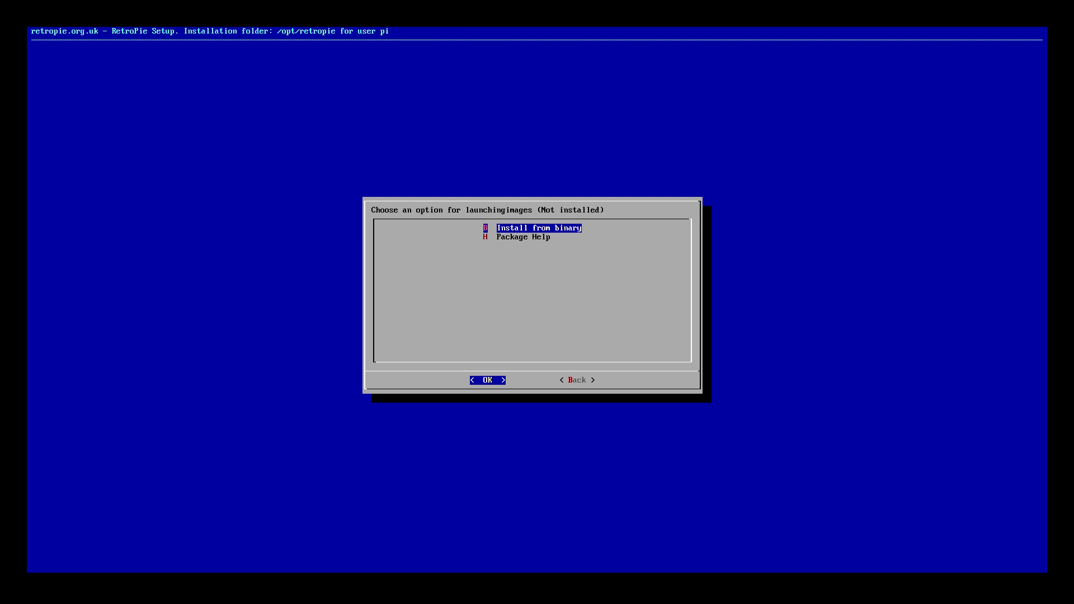
key(Return)
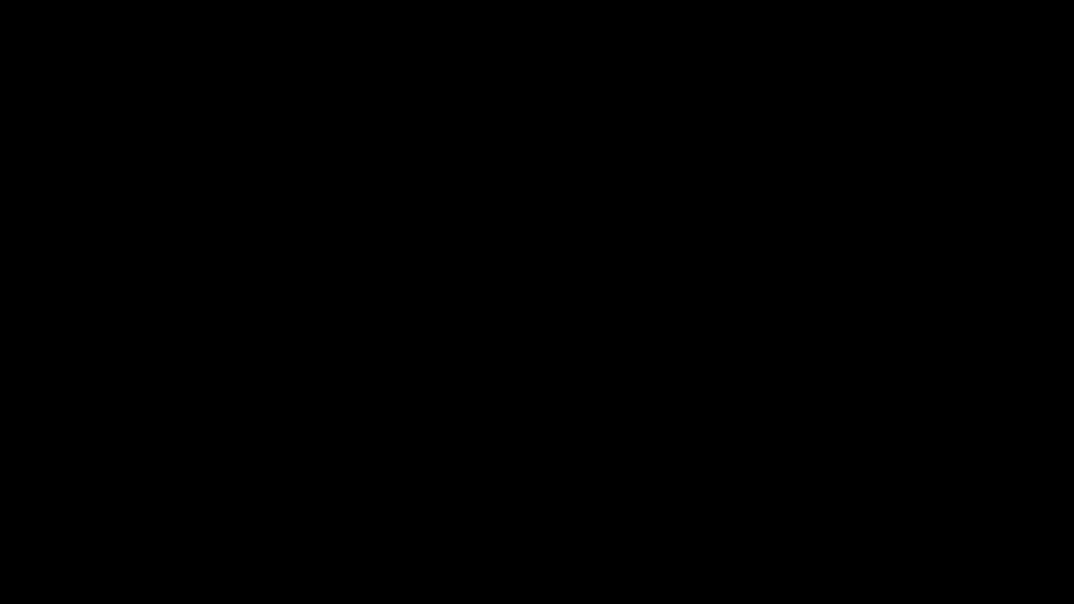
key(Right)
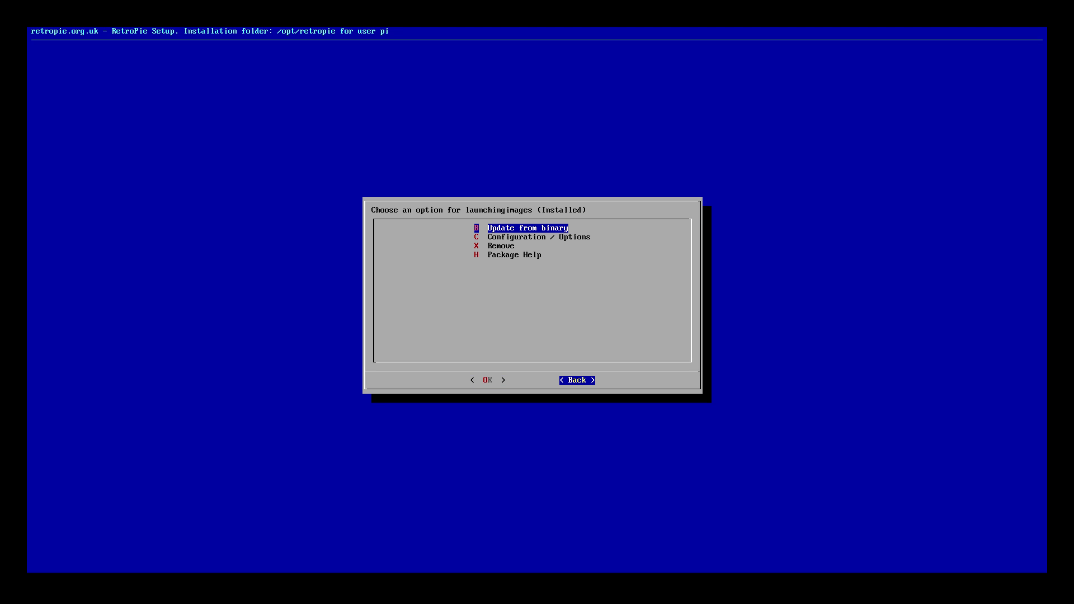
Back out of the launchingimages options and package lists to the setup main menu
key(Return)
key(Right)
key(Return)
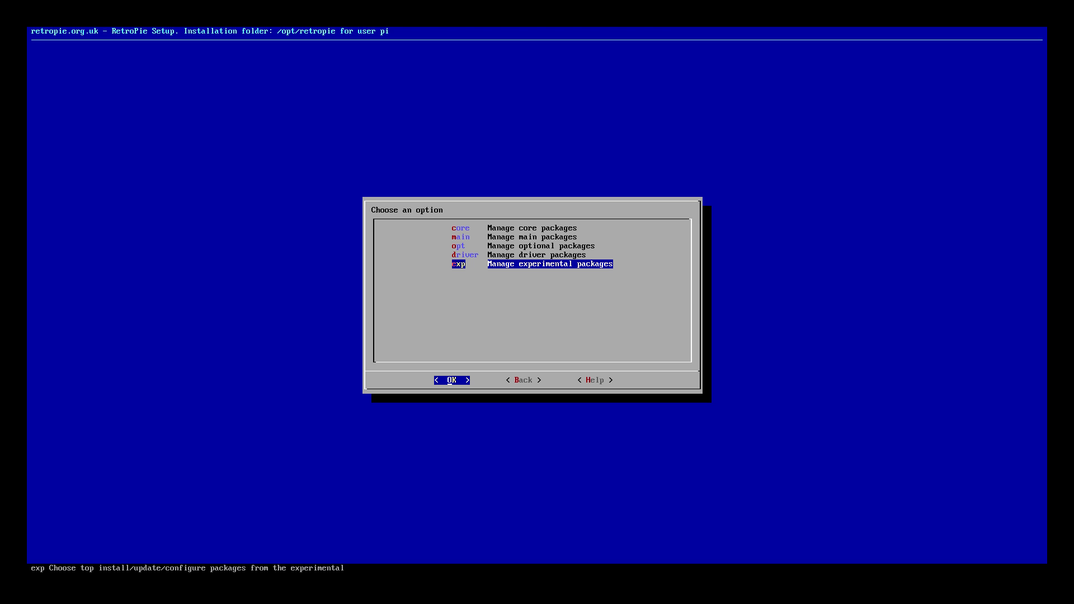
key(Right)
key(Return)
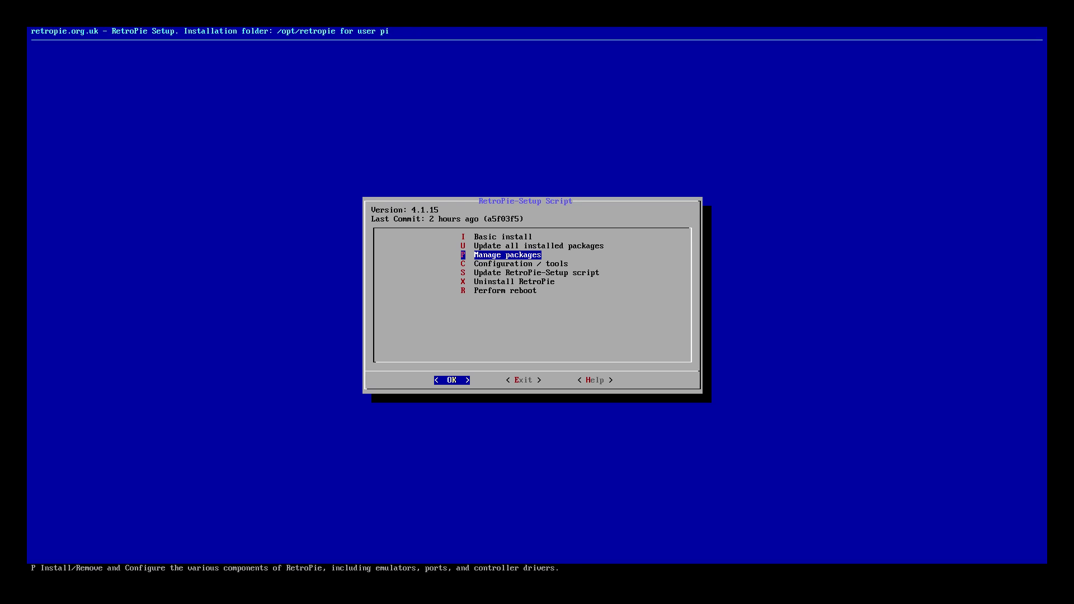
Open the launchingimages Image generation settings under Configuration / tools
key(Down)
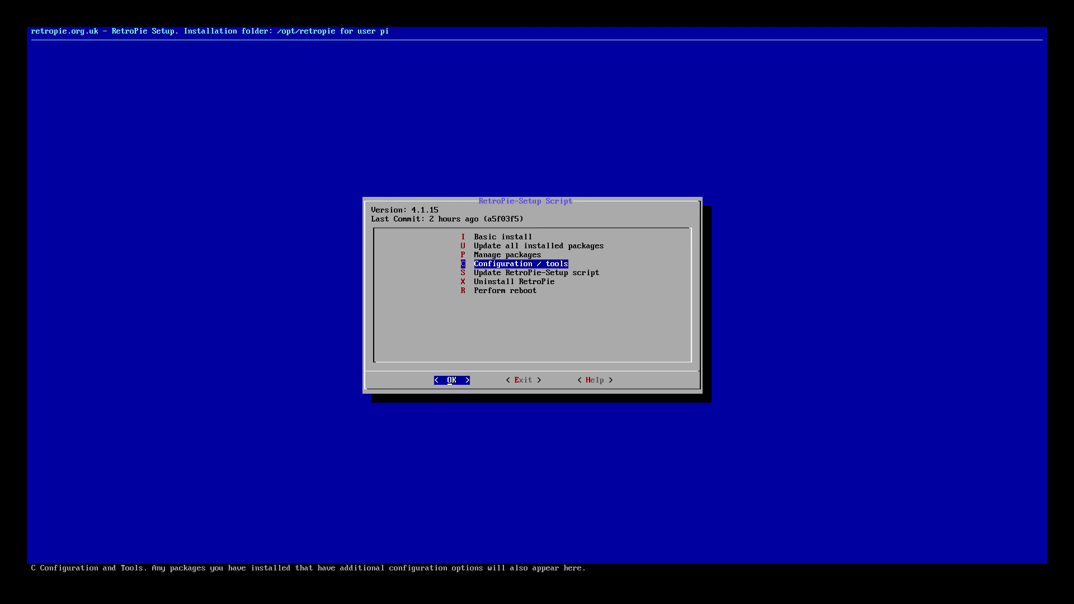
key(Return)
key(Down)
key(Down)
key(Down)
key(Down)
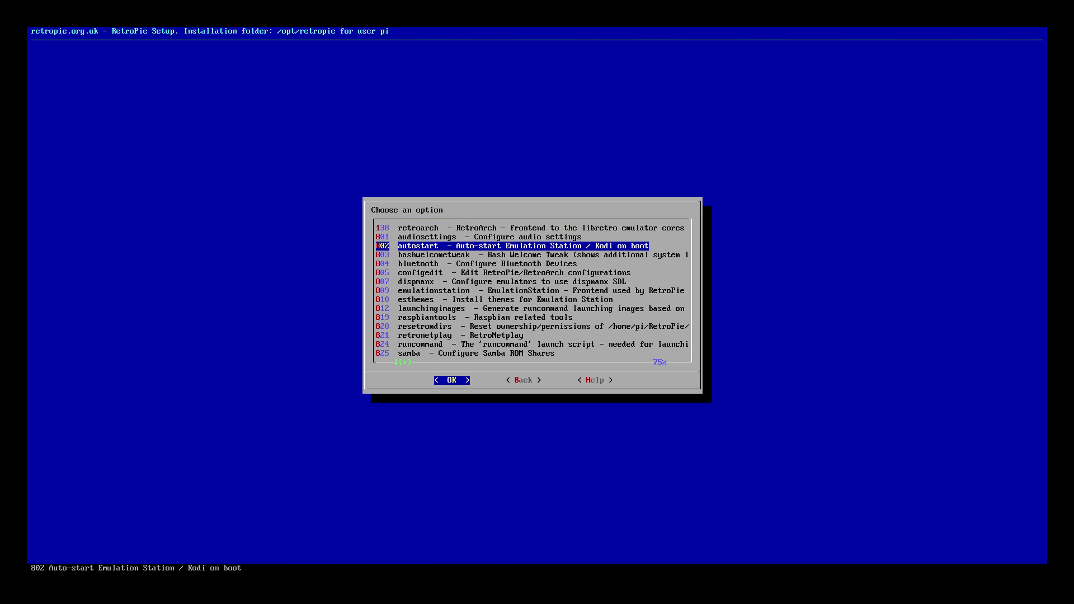
key(Down)
key(Down)
key(Down)
key(Down)
key(Down)
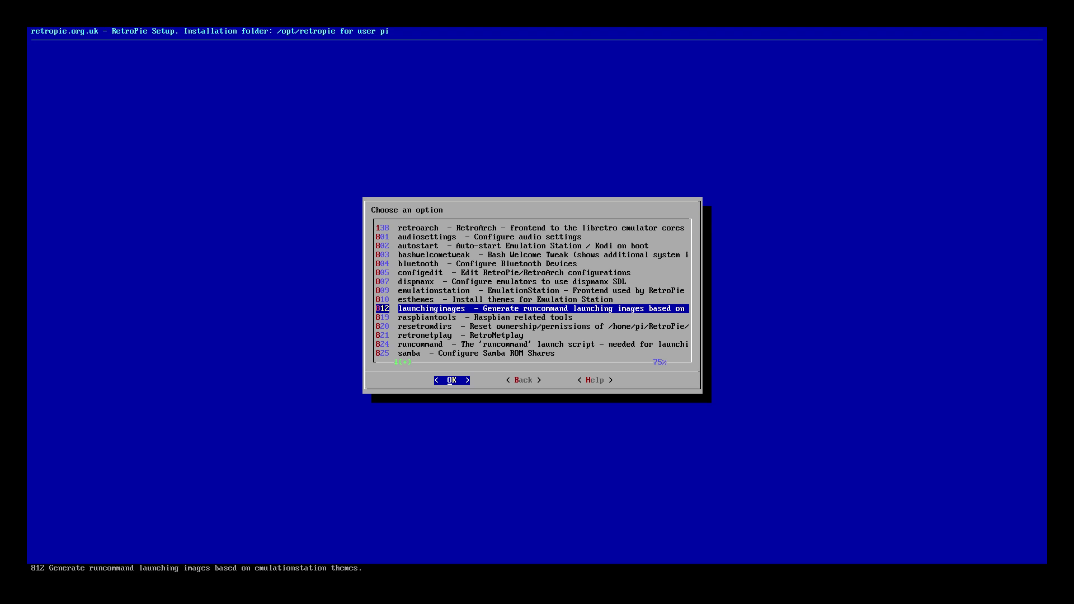
key(Return)
key(Return)
Set the launching images theme setting to tronkyfran
key(Down)
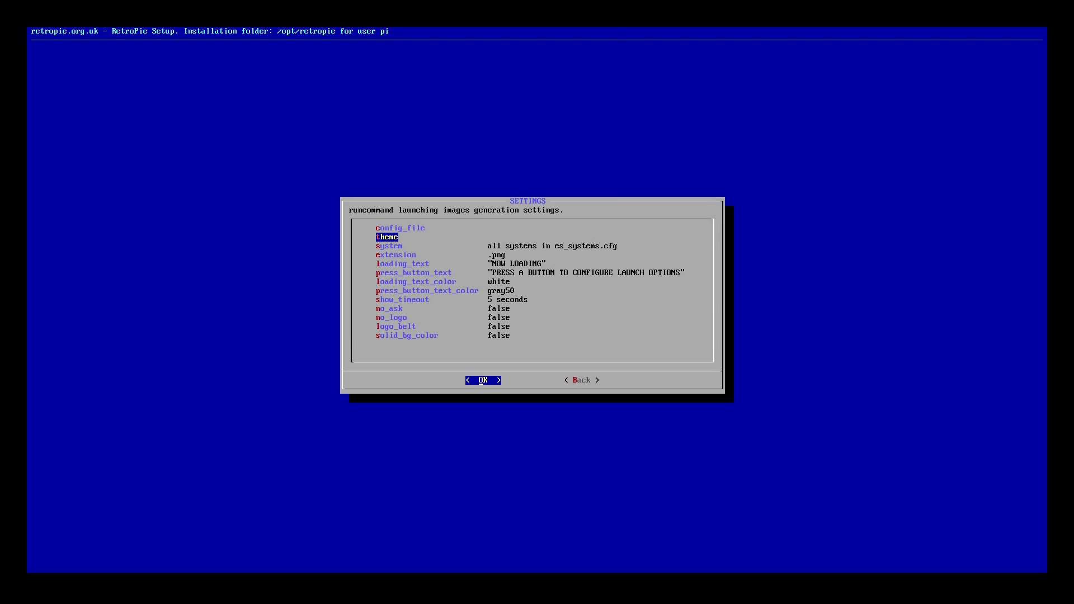
key(Return)
key(Down)
key(Up)
key(Down)
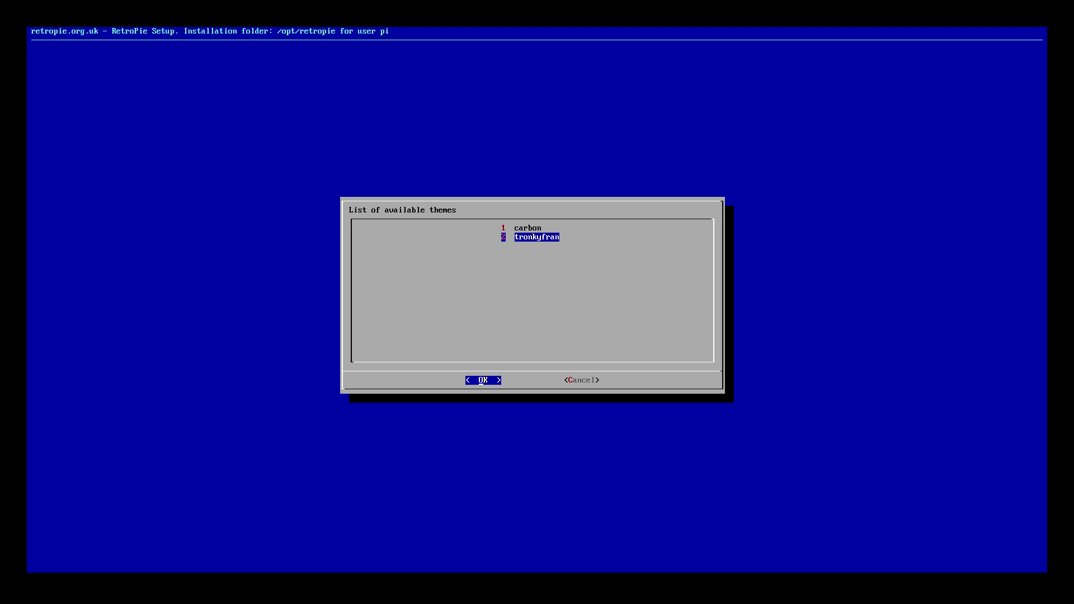
key(Return)
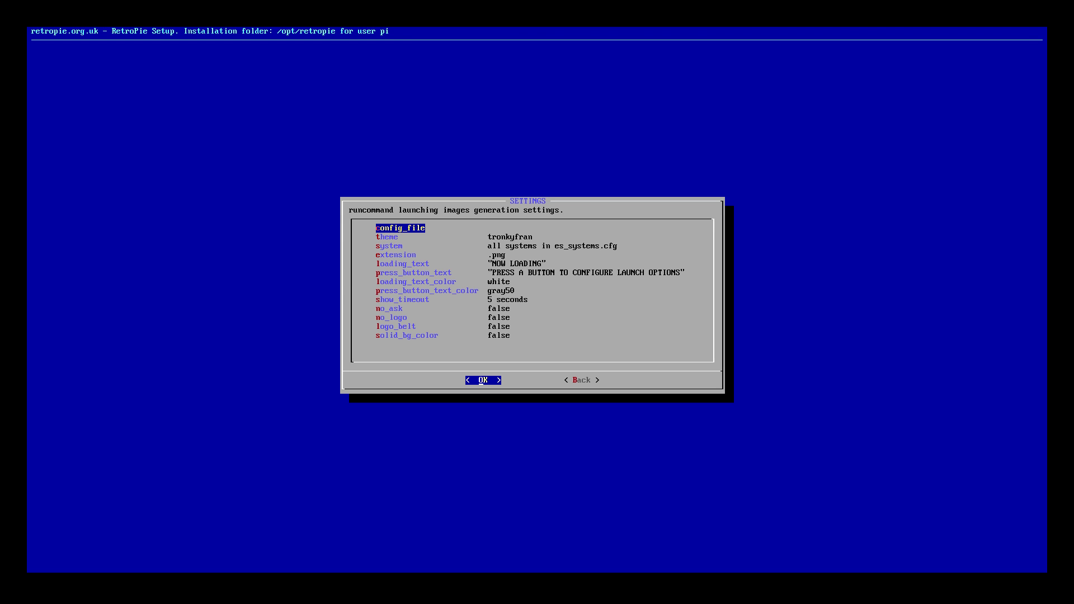
Save the current launching image configs as tronkyfran.cfg and dismiss the confirmation
key(Return)
key(Down)
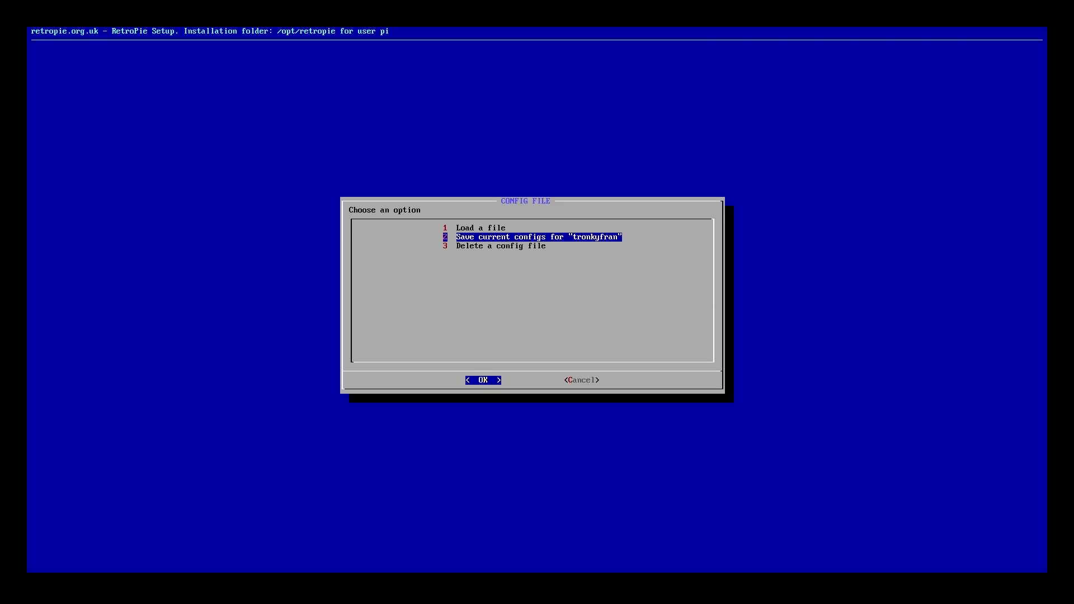
key(Return)
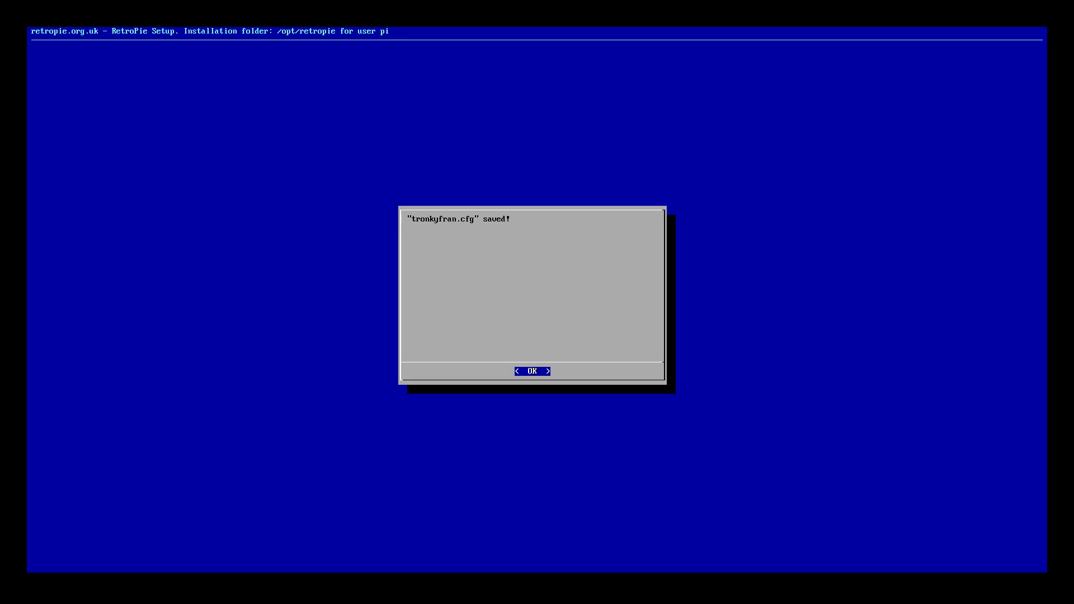
key(Return)
key(Down)
key(Down)
key(Down)
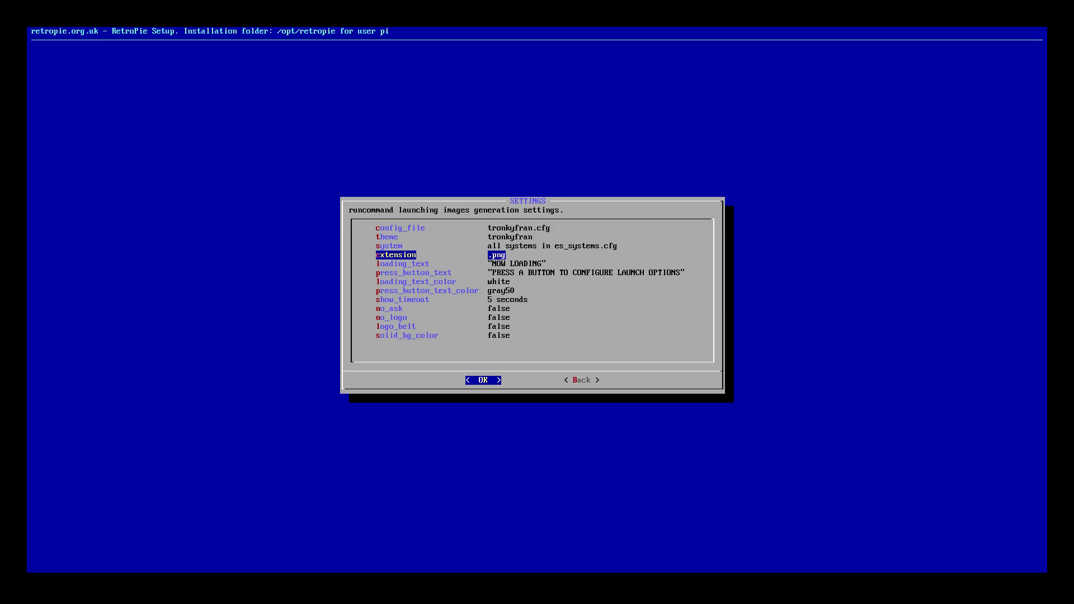
Keep the system setting at all systems in es_systems.cfg
key(Down)
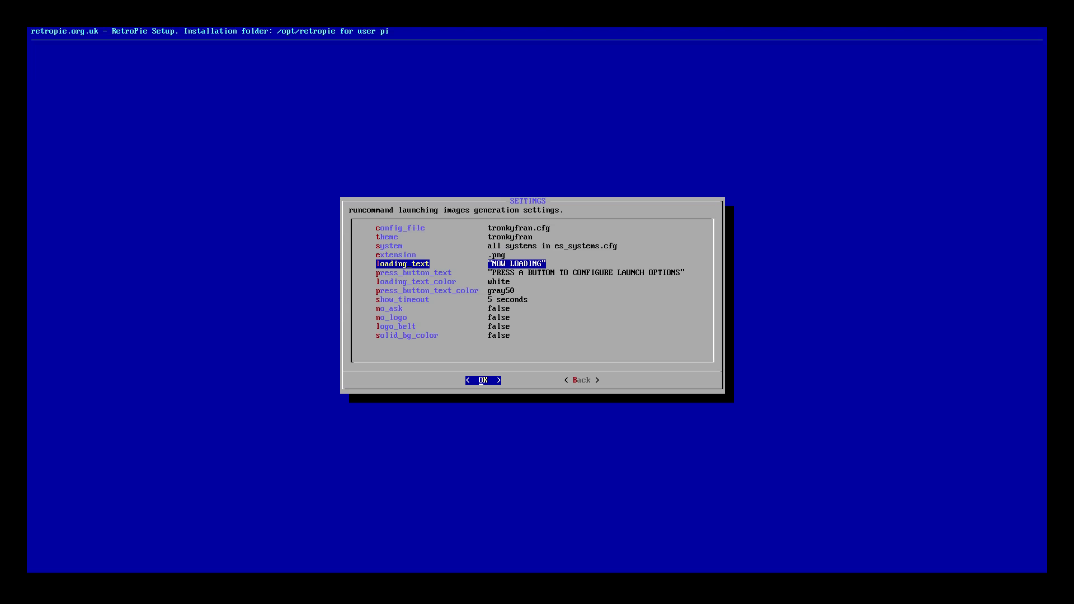
key(Up)
key(Up)
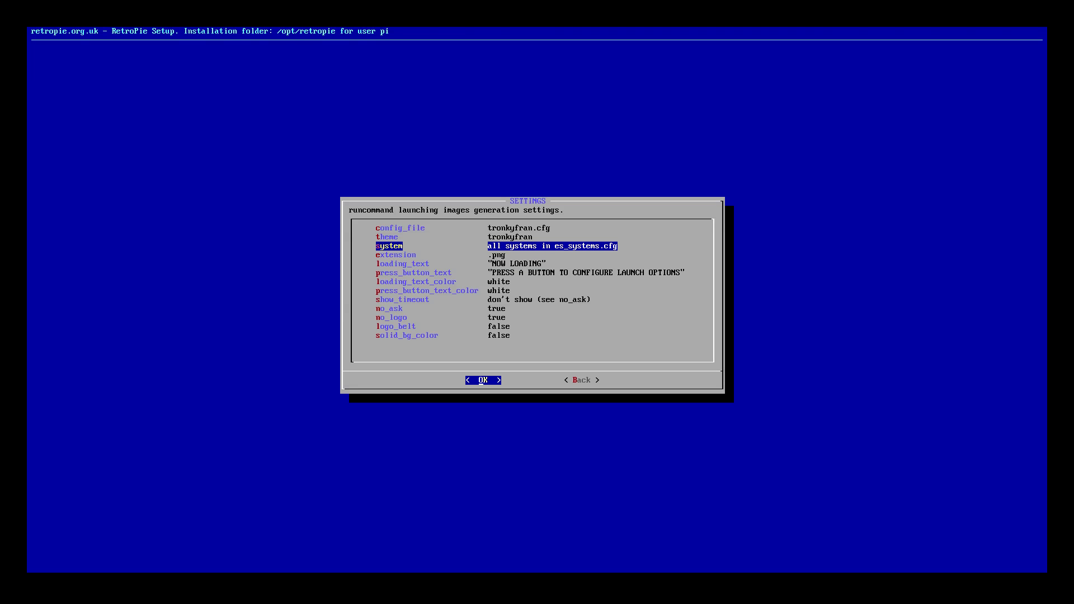
key(Return)
key(Down)
key(Down)
key(Down)
key(Up)
key(Up)
key(Up)
key(Down)
key(Down)
key(Down)
key(Down)
key(Up)
key(Up)
key(Up)
key(Up)
key(Return)
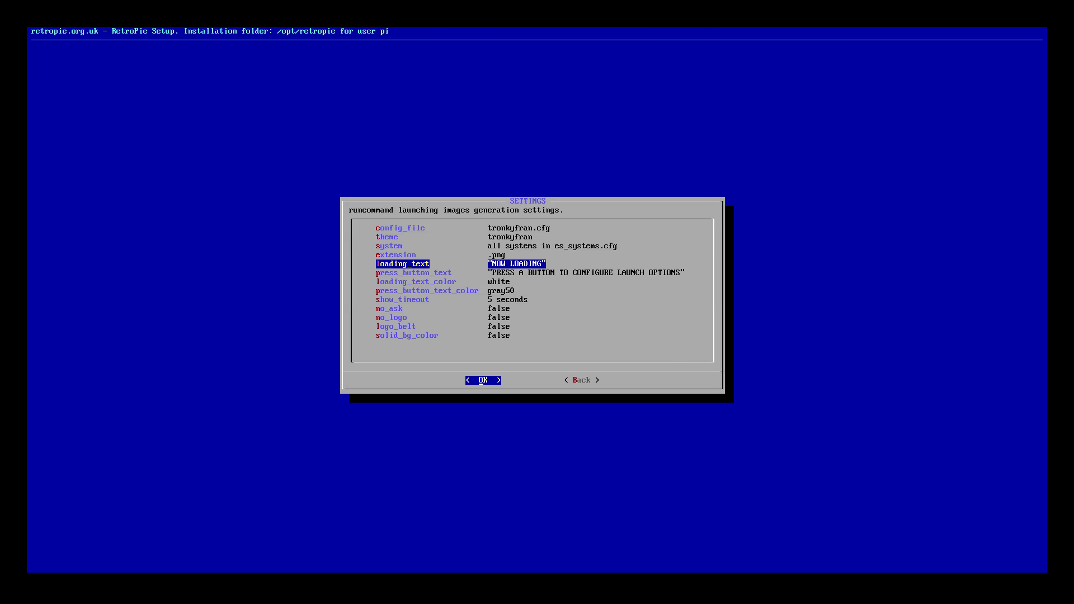
Keep the loading text as 'NOW LOADING' and bring up the press-button text entry
key(Return)
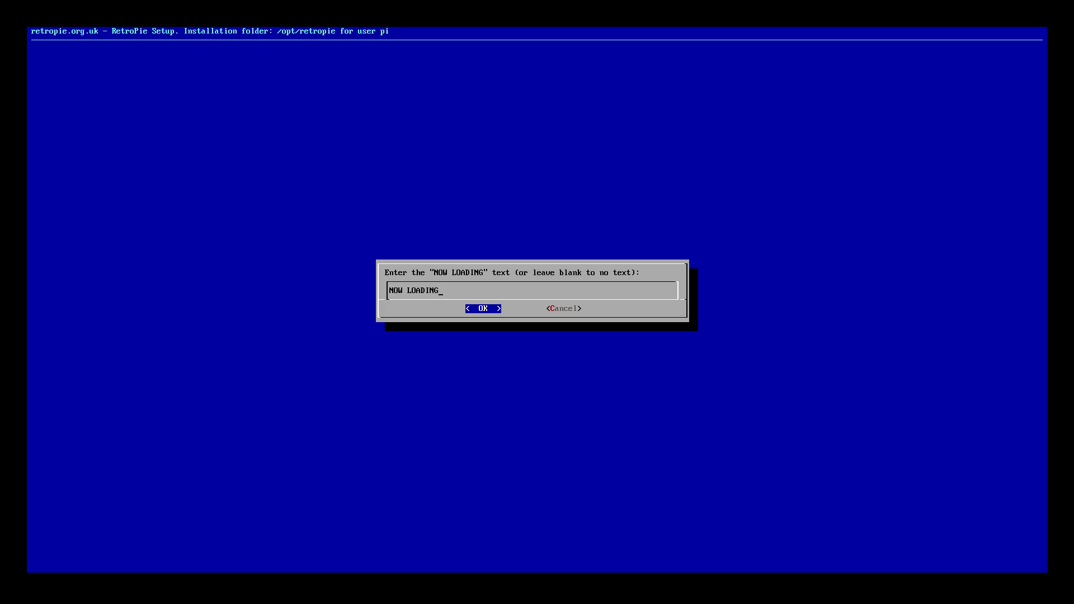
key(Return)
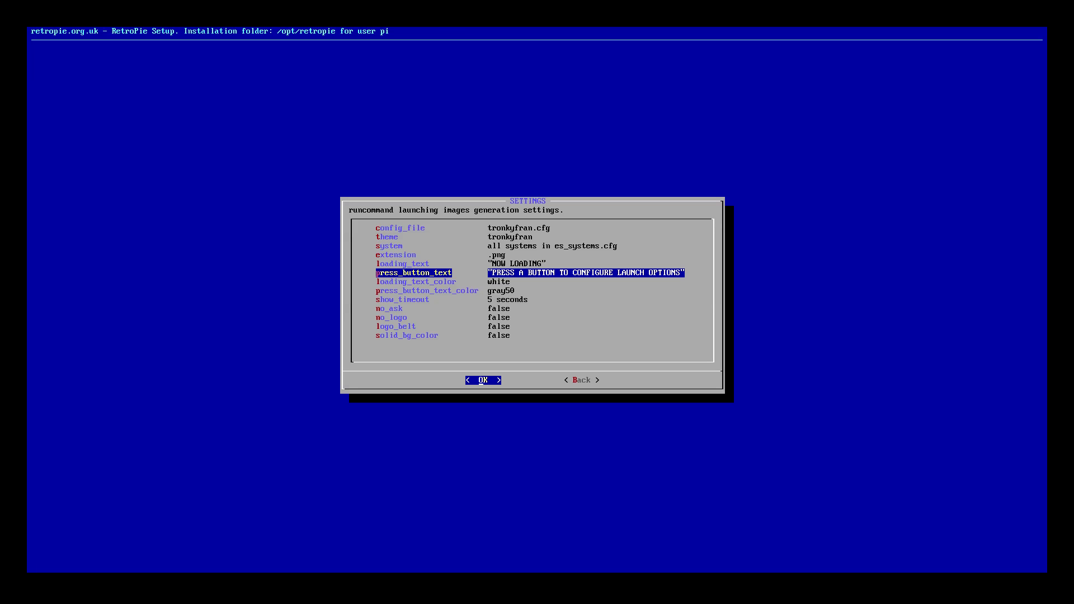
key(Return)
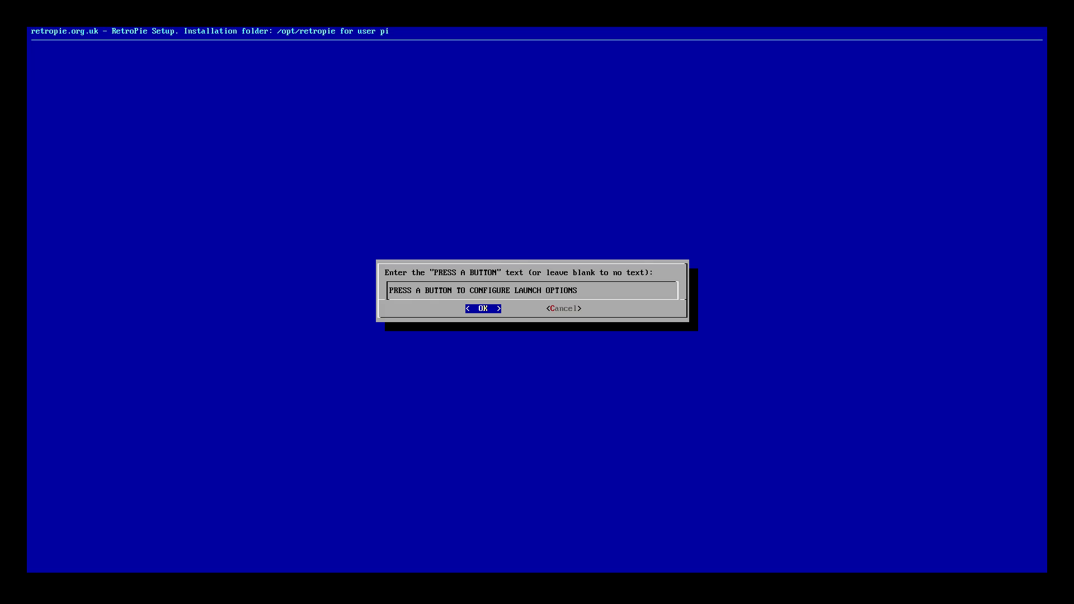
Keep the press-button text unchanged and leave the loading text colour white
key(Return)
key(Return)
key(Down)
key(Down)
key(Down)
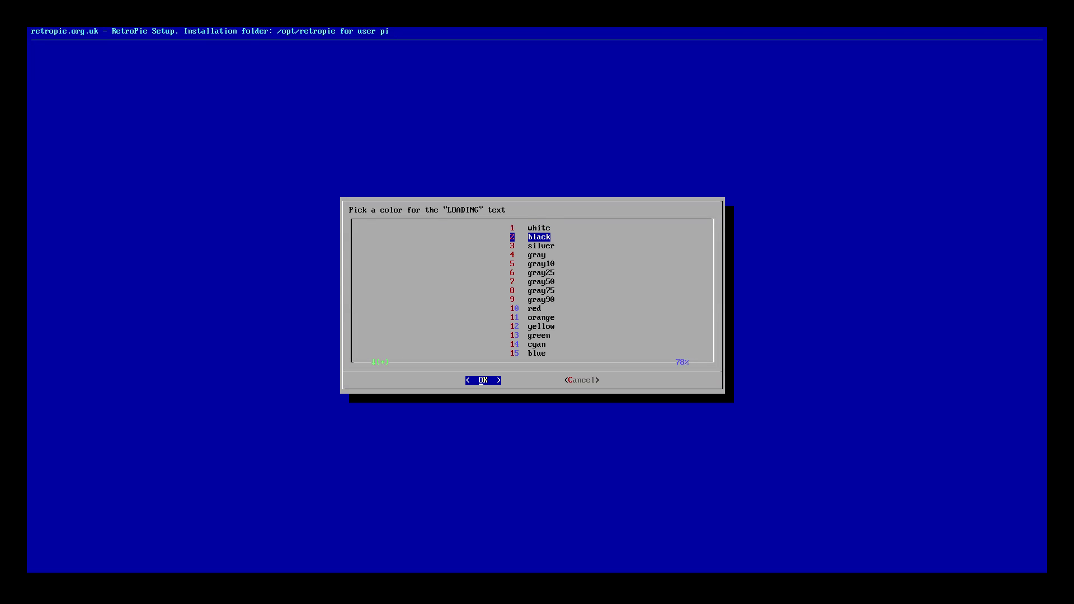
key(Up)
key(Up)
key(Up)
key(Right)
key(Return)
key(Down)
key(Down)
key(Down)
key(Down)
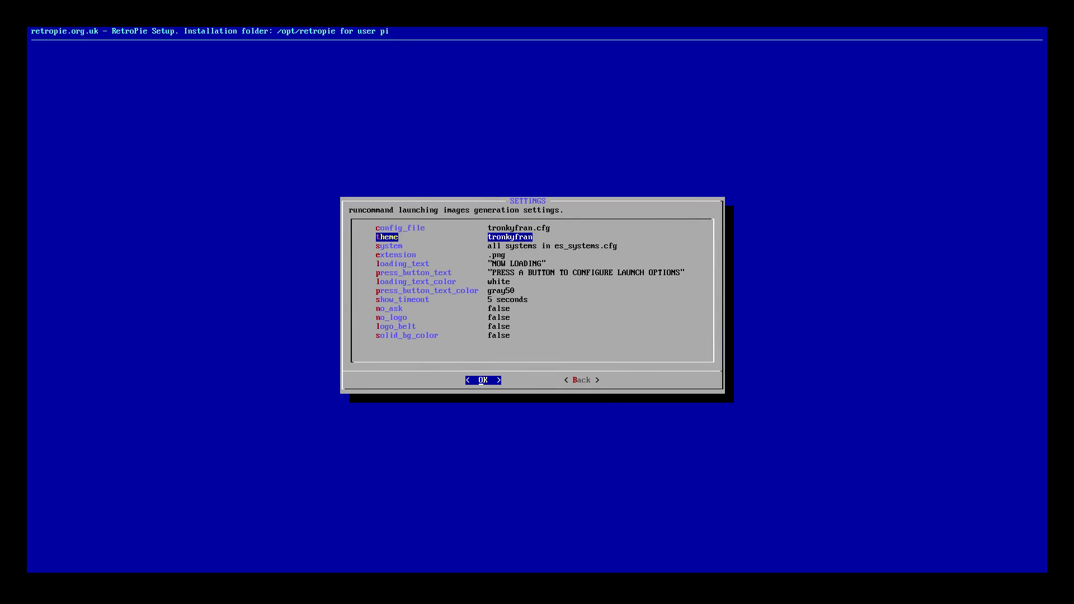
Set the press-button text colour to white
key(Down)
key(Down)
key(Down)
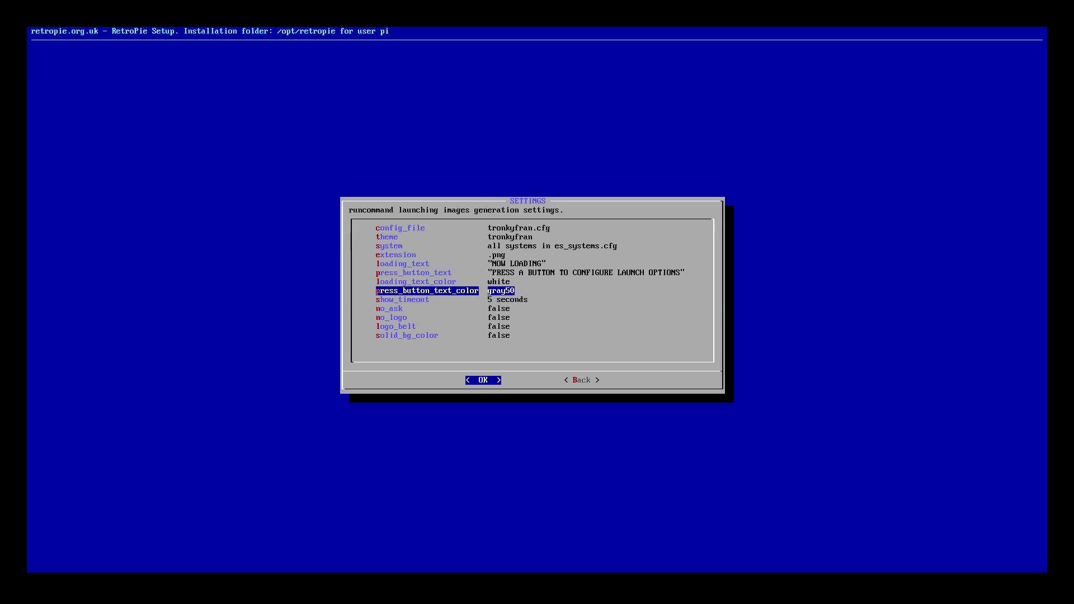
key(Return)
key(Down)
key(Up)
key(Return)
Set the display timeout to 5 seconds
key(Down)
key(Down)
key(Down)
key(Down)
key(Down)
key(Down)
key(Down)
key(Down)
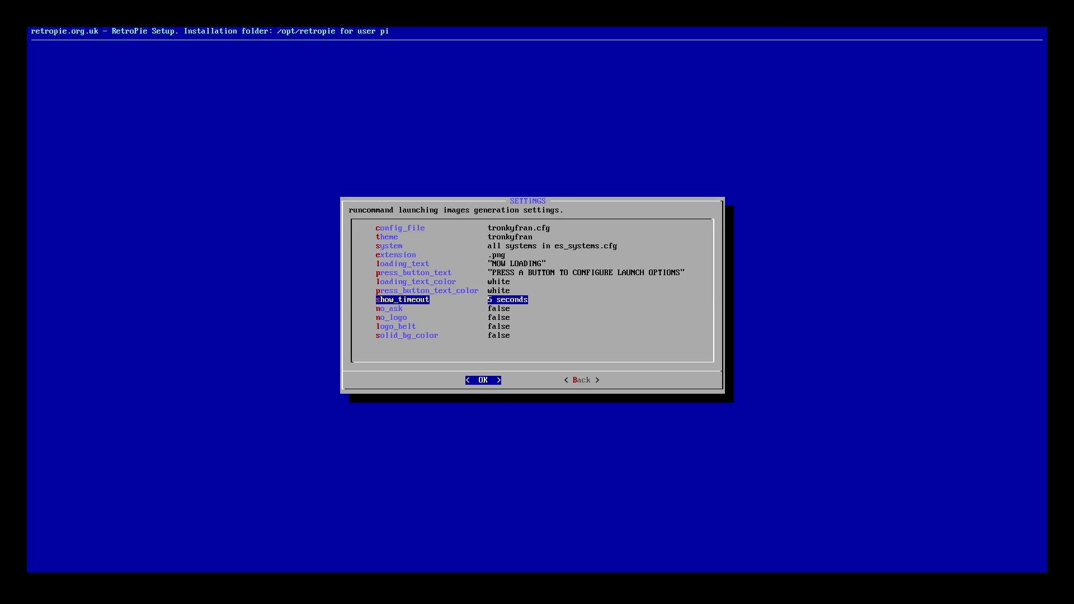
key(Return)
key(Down)
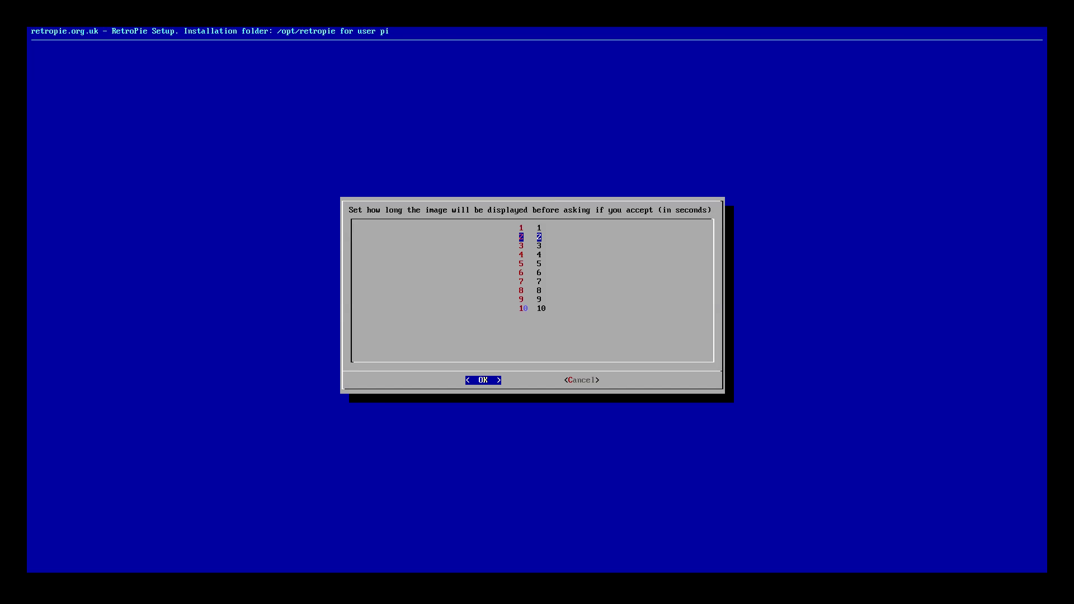
key(Down)
key(Up)
key(Up)
key(Down)
key(Down)
key(Down)
key(Down)
key(Return)
Enable no_ask so launching images are auto-accepted, then bring up the no_logo prompt
key(Down)
key(Down)
key(Down)
key(Down)
key(Down)
key(Down)
key(Down)
key(Down)
key(Down)
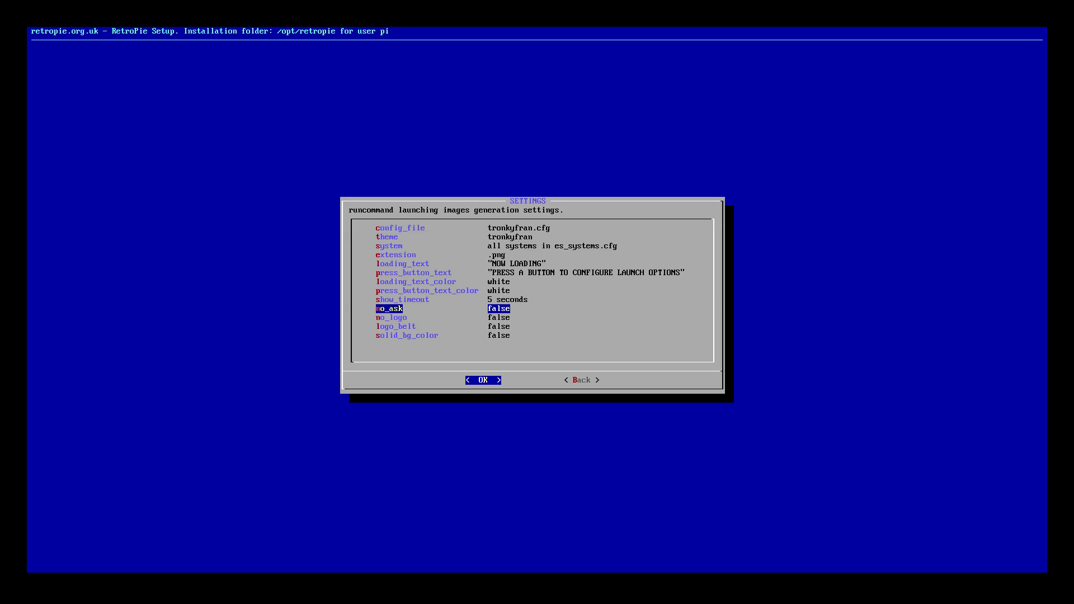
key(Return)
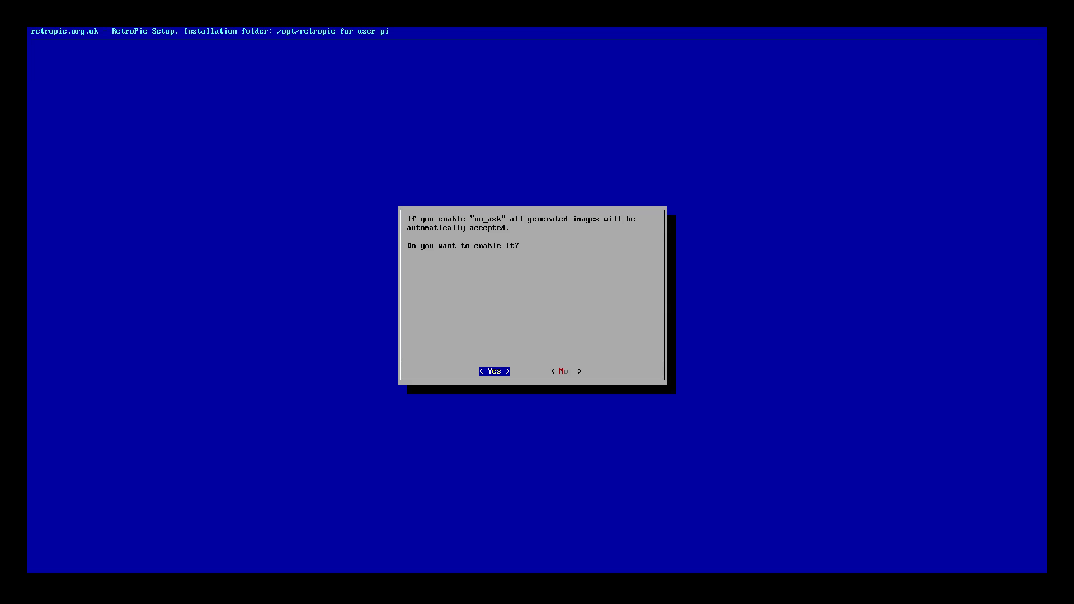
key(Return)
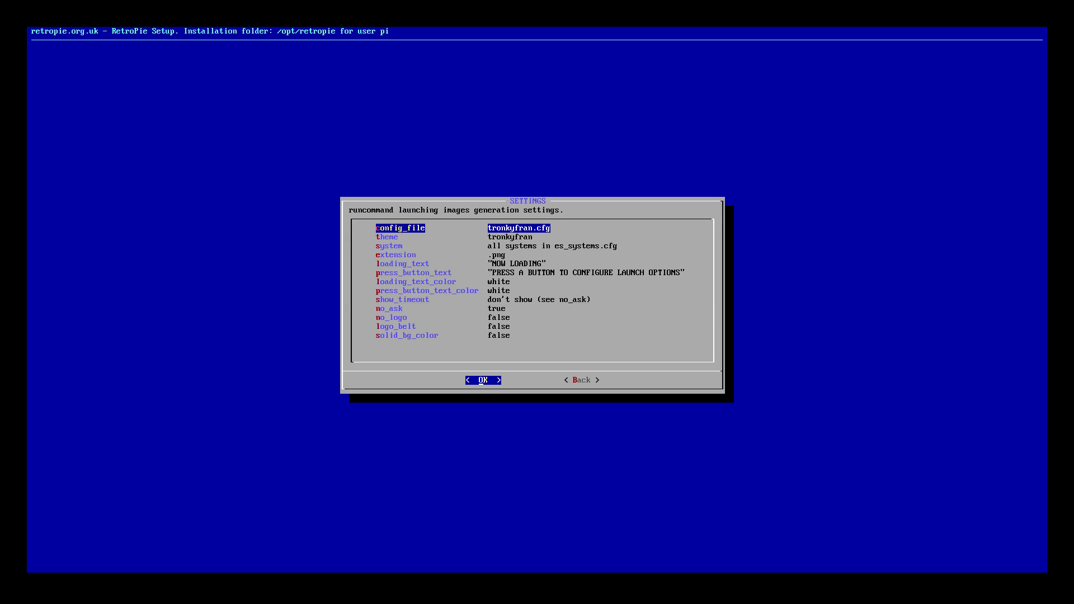
key(Down)
key(Down)
key(Down)
key(Down)
key(Down)
key(Down)
key(Down)
key(Down)
key(Down)
key(Down)
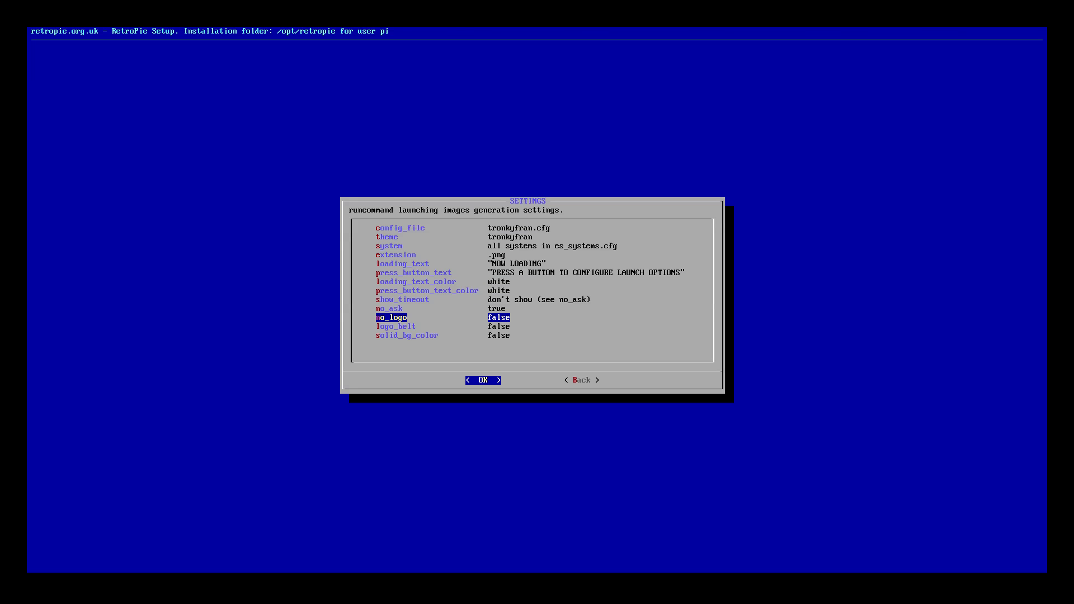
key(Return)
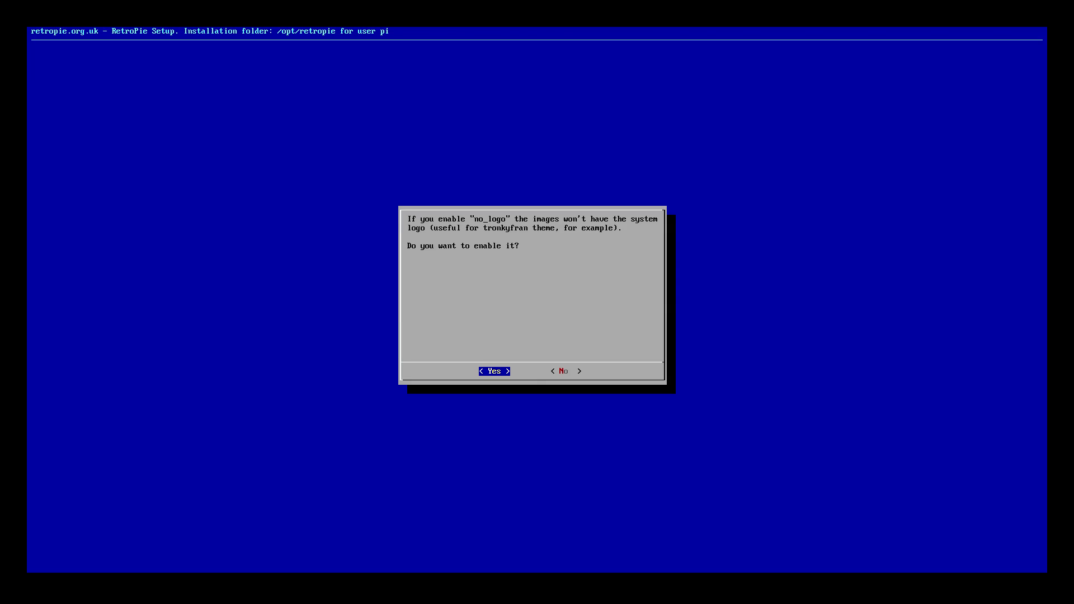
Enable no_logo and look over the logo_belt and solid_bg_color settings
key(Return)
key(Down)
key(Down)
key(Down)
key(Down)
key(Down)
key(Down)
key(Down)
key(Down)
key(Down)
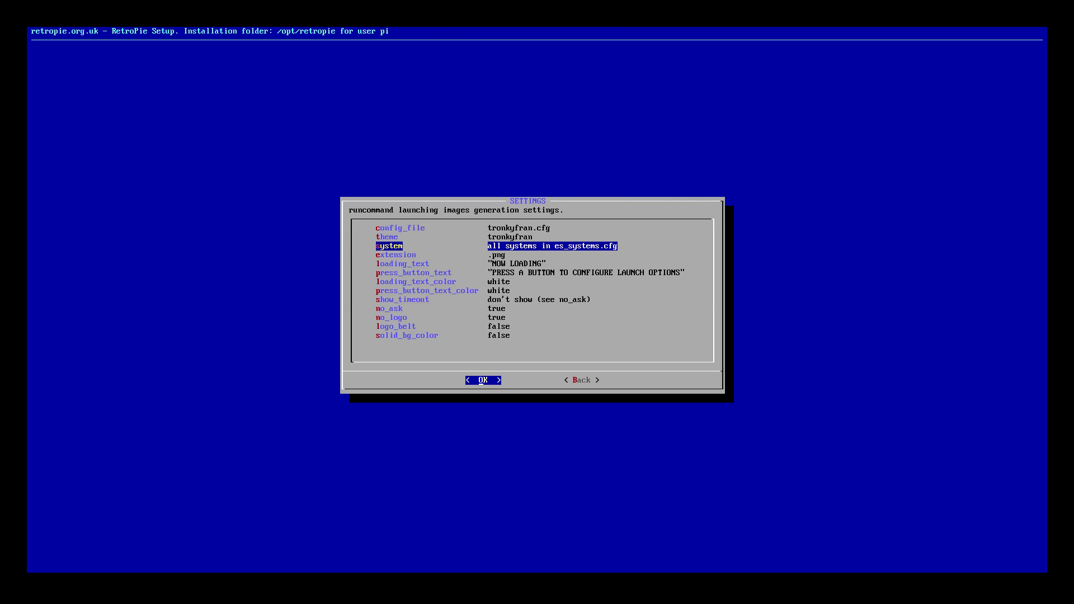
key(Down)
key(Down)
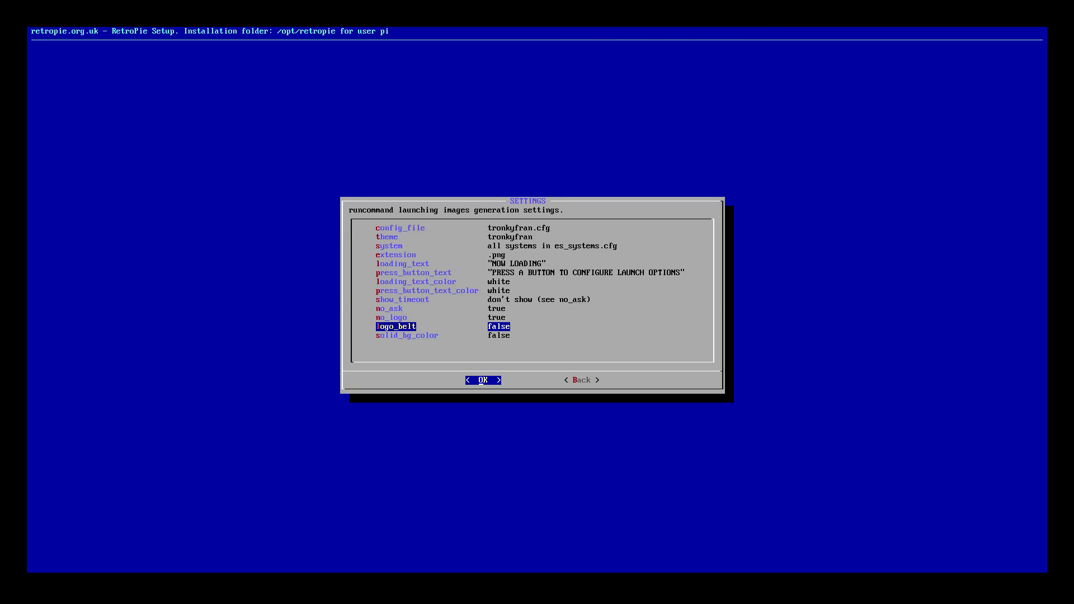
key(Up)
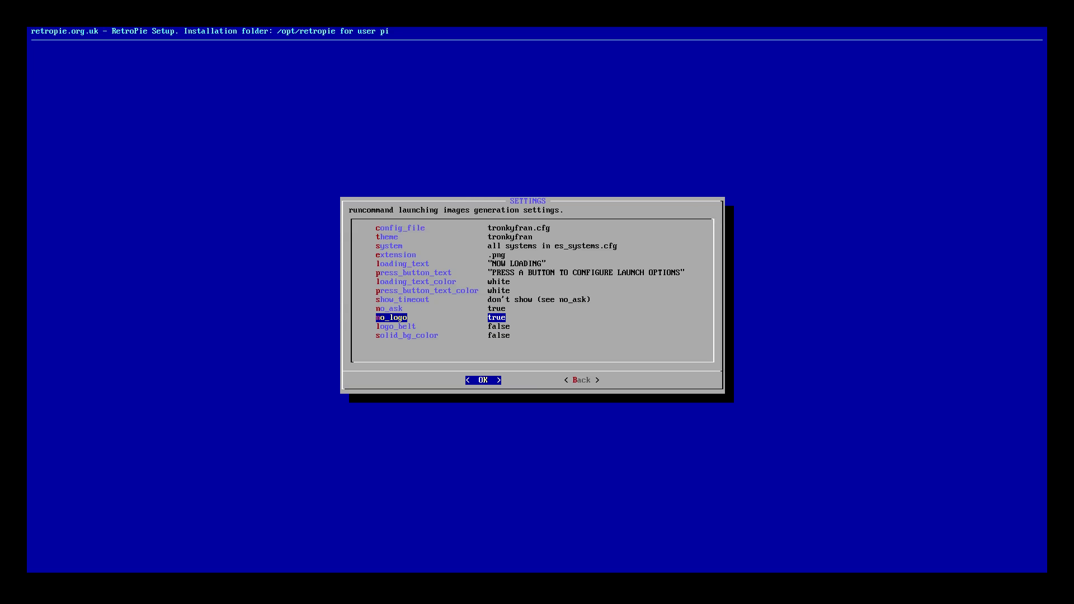
key(Down)
key(Down)
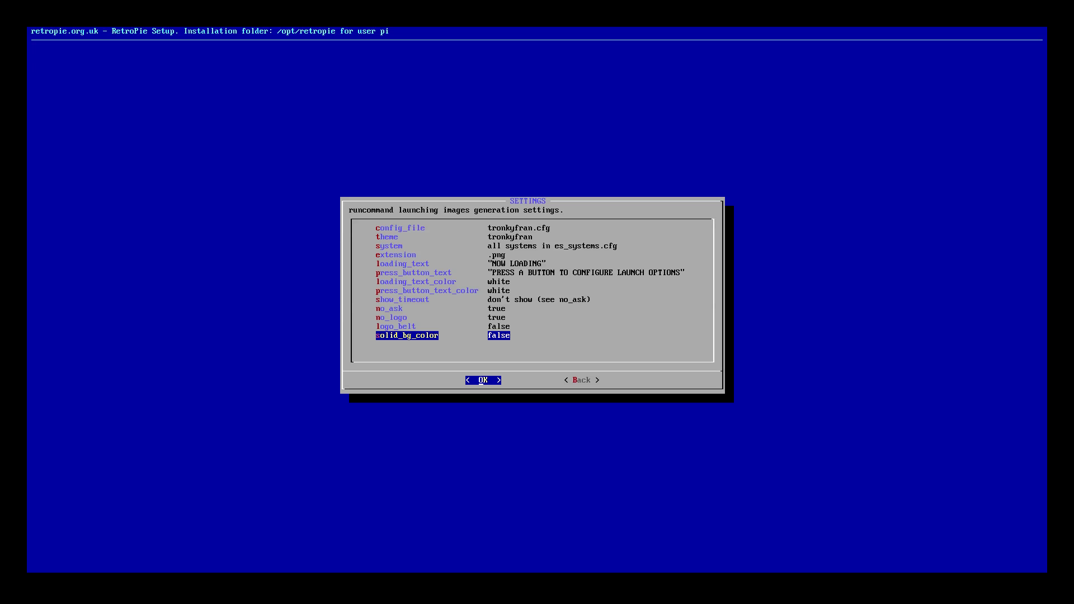
Close the settings and return to the launching images generation menu
key(Right)
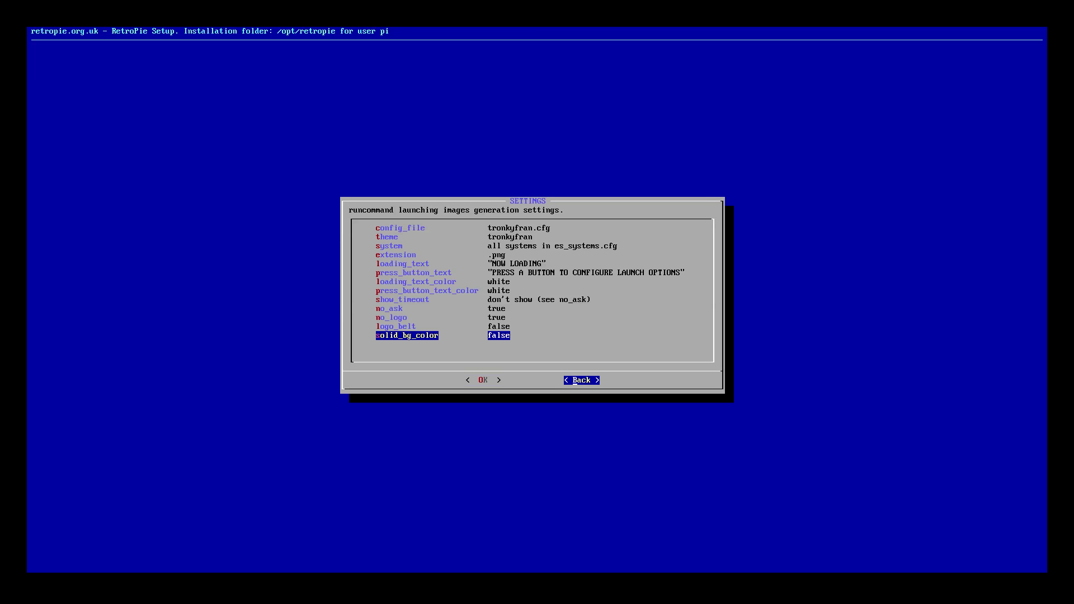
key(Return)
key(Down)
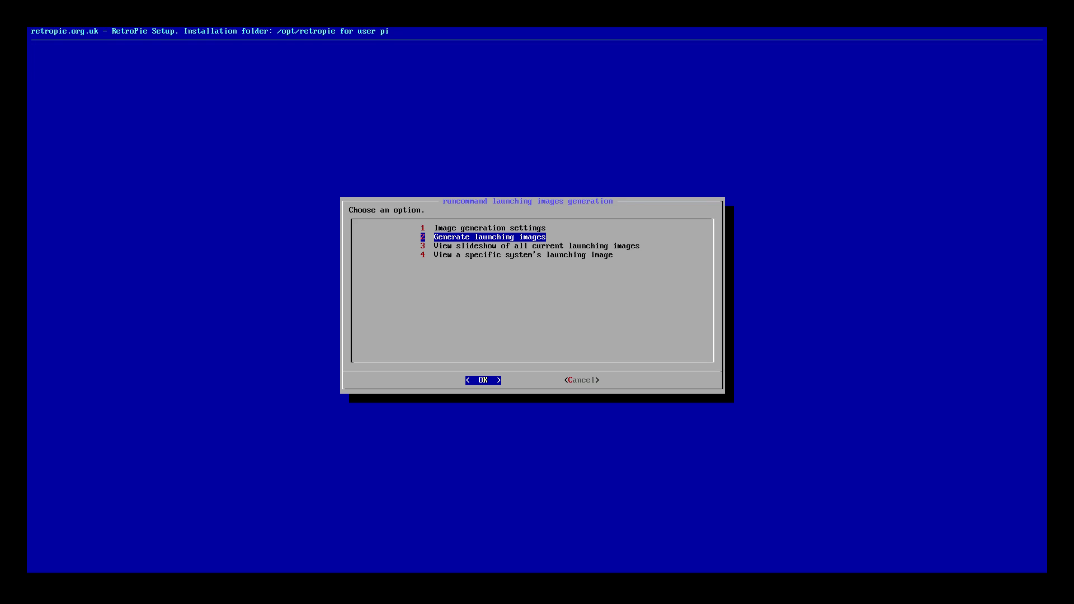
Generate tronkyfran launching images for all systems and dismiss the completion notice
key(Return)
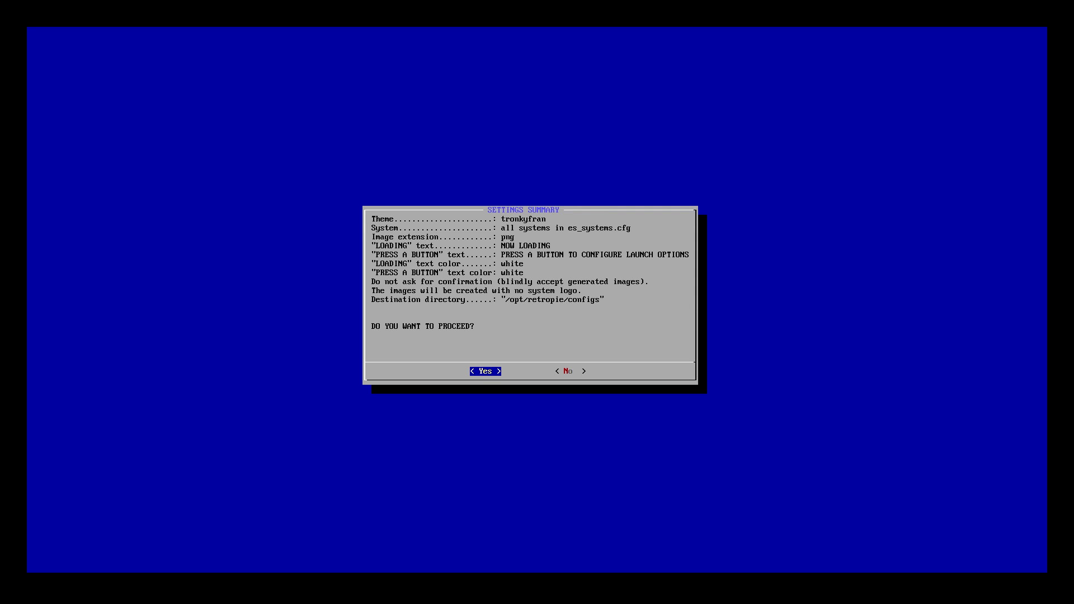
key(Return)
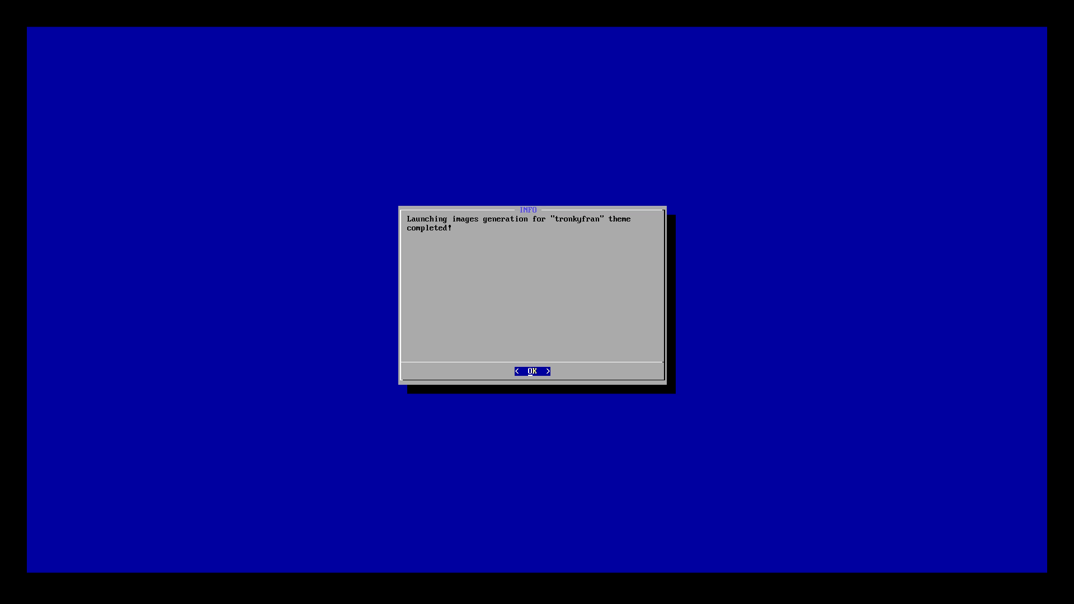
key(Return)
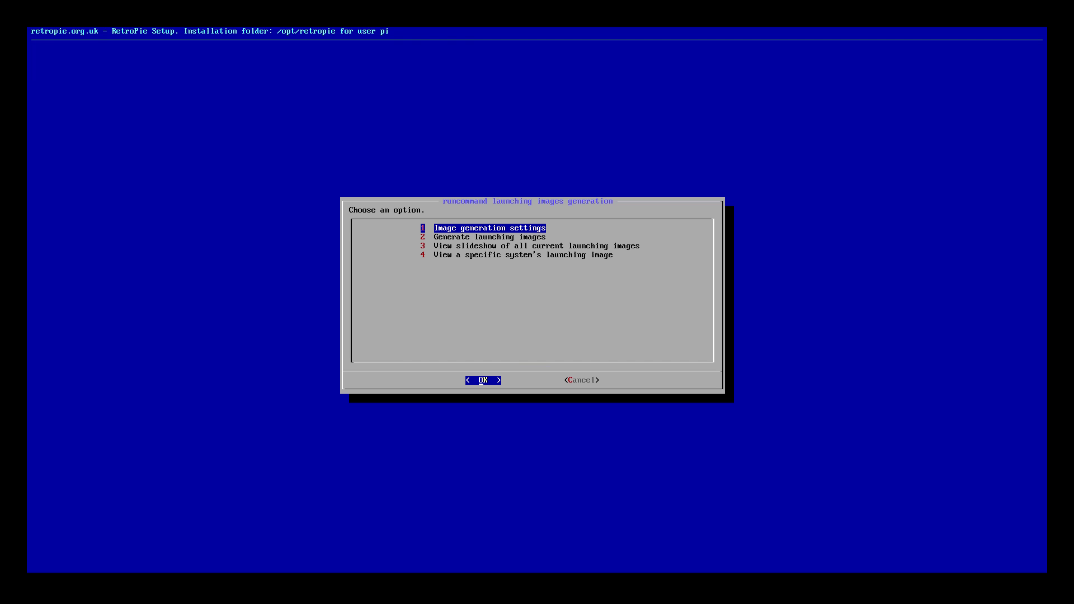
Exit RetroPie Setup back to EmulationStation
key(Right)
key(Return)
key(Right)
key(Return)
key(Right)
key(Return)
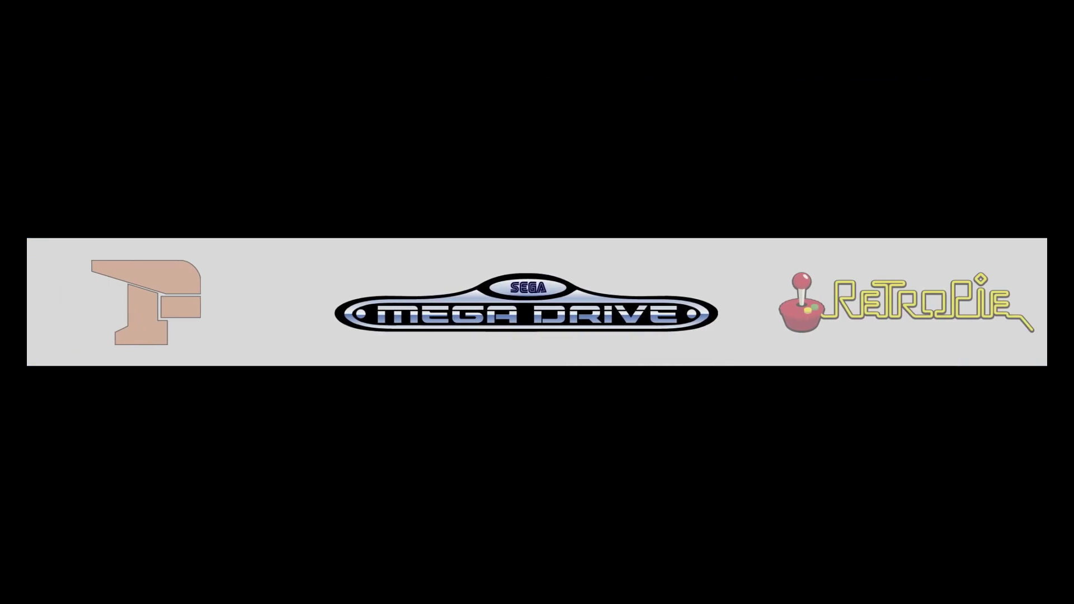
Open the FinalBurn Alpha game list and highlight Metal Slug 4
key(Left)
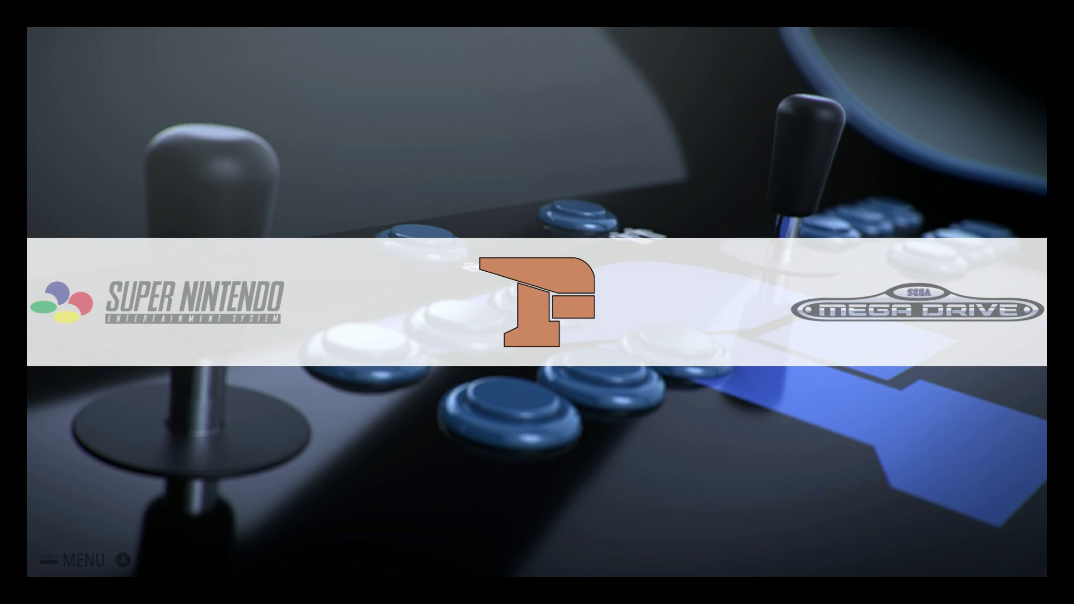
key(Return)
key(Up)
key(Up)
key(Up)
key(Up)
key(Up)
key(Up)
key(Down)
key(Down)
key(Down)
key(Down)
key(Down)
key(Down)
key(Down)
key(Up)
key(Down)
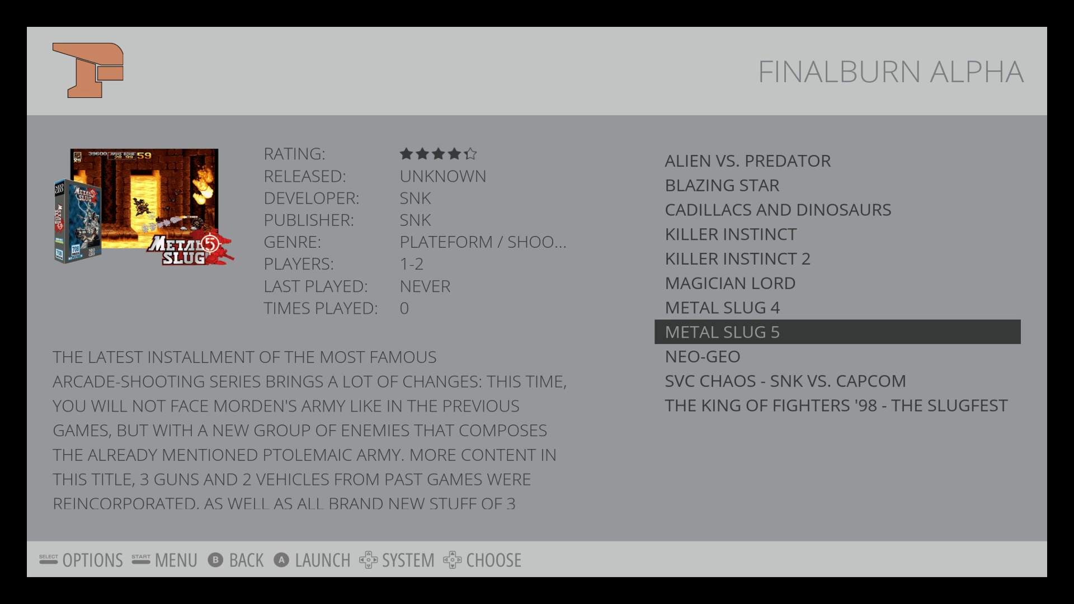
key(Up)
Launch Metal Slug 4, then return and move the carousel to Super Nintendo
key(Escape)
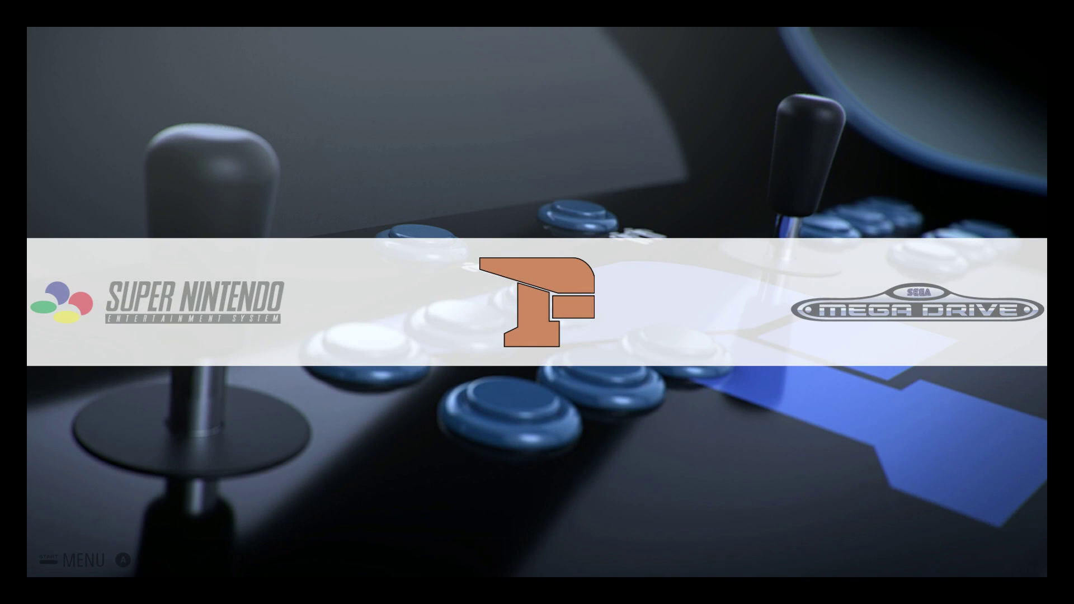
key(Return)
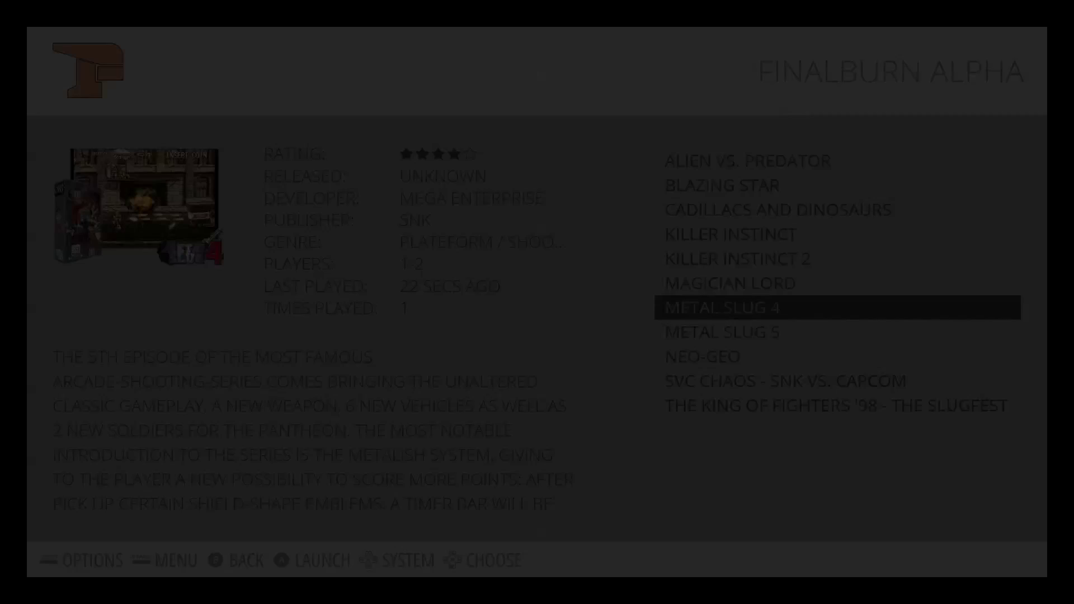
key(Down)
key(Up)
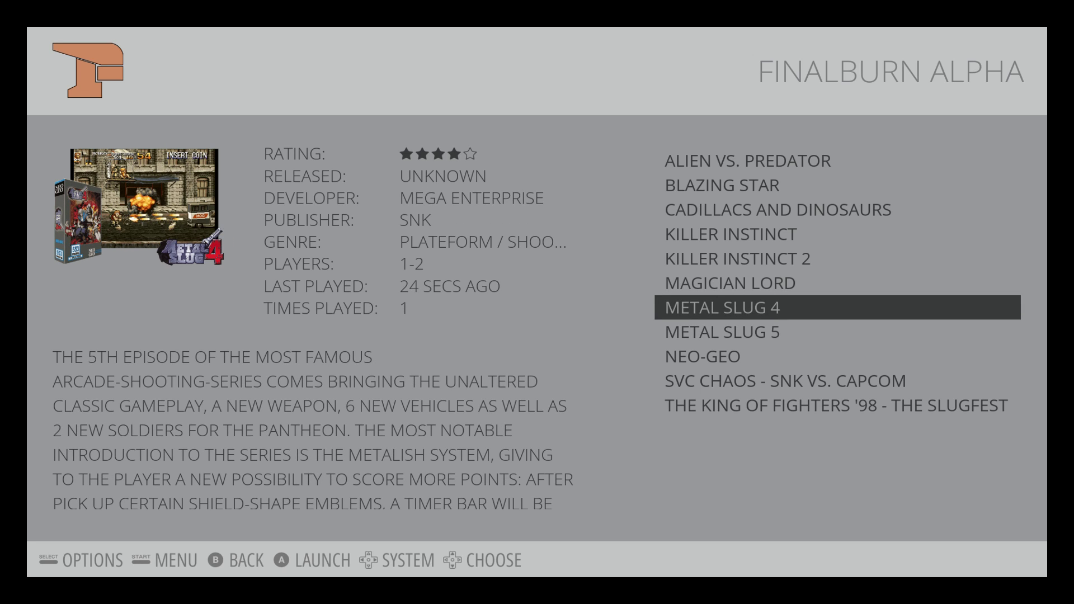
key(Return)
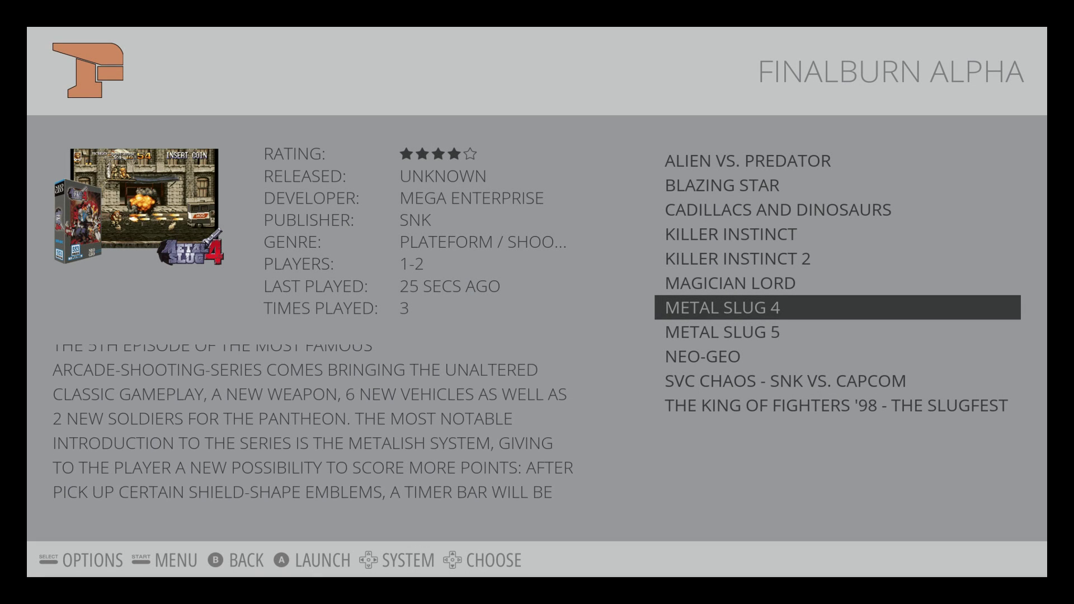
key(Escape)
key(Left)
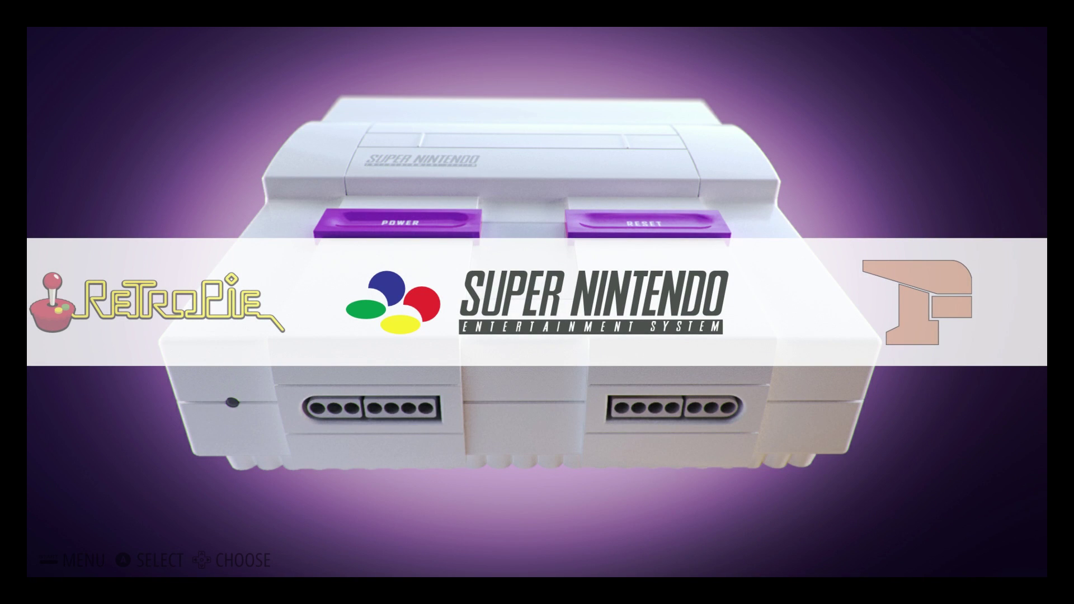
Launch Donkey Kong Country from Super Nintendo, then move the carousel to Mega Drive
key(Return)
key(Down)
key(Down)
key(Up)
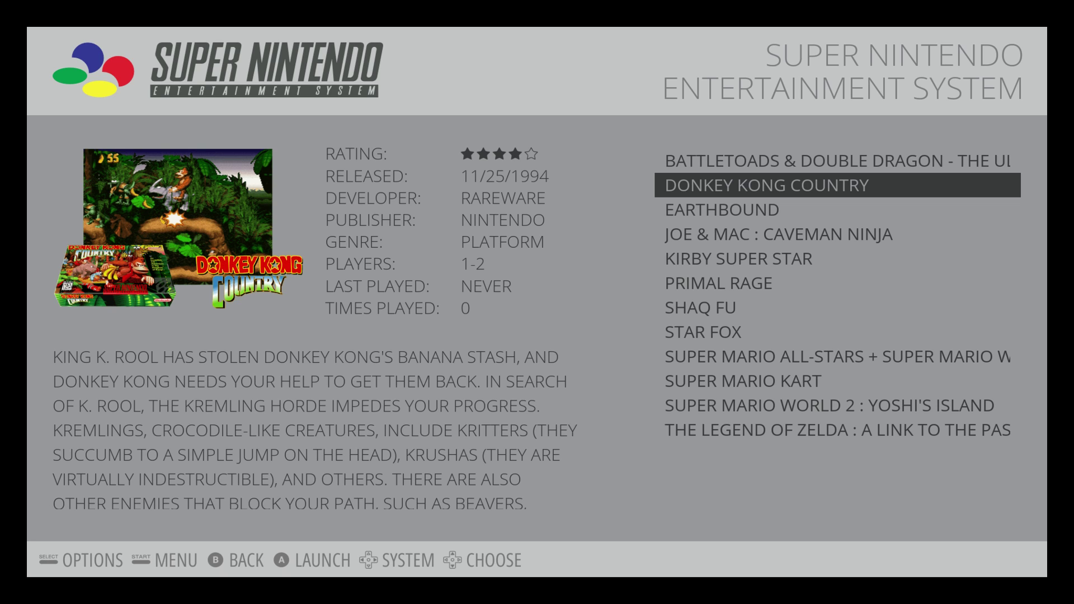
key(Down)
key(Up)
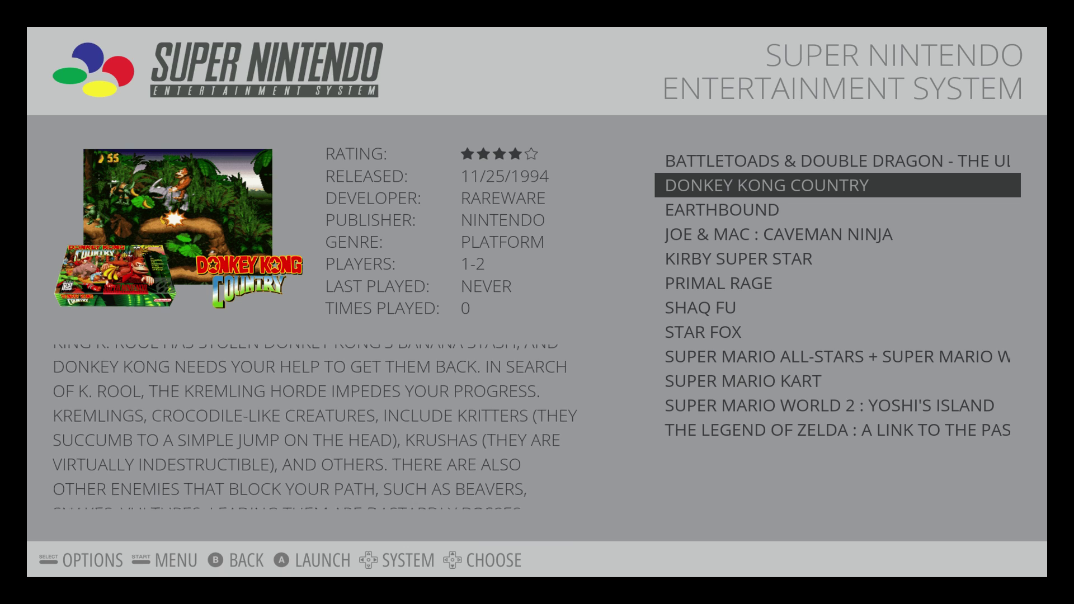
key(Return)
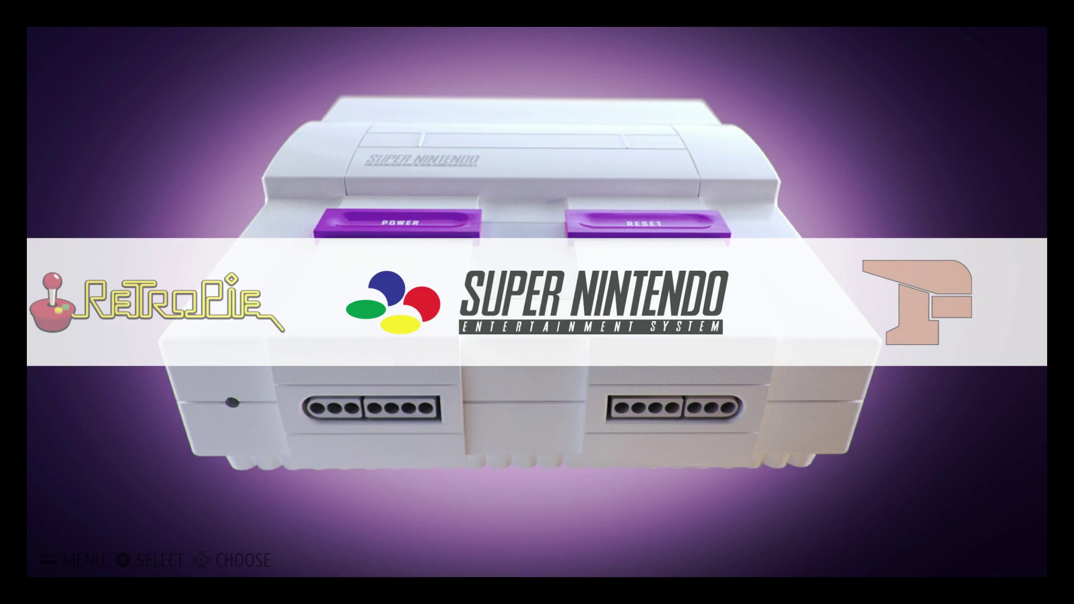
key(Left)
key(Left)
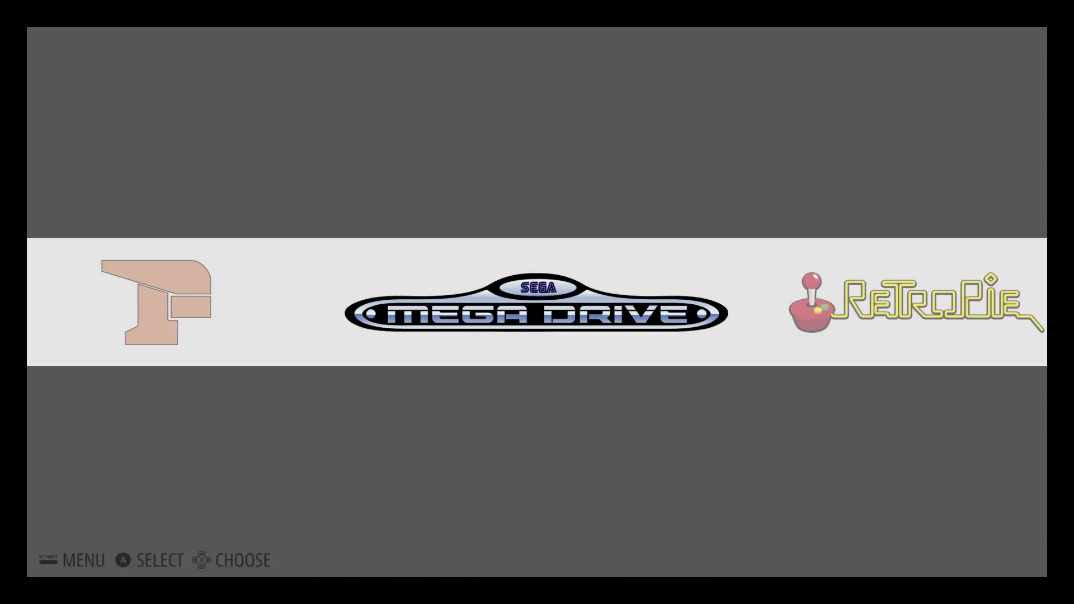
Launch Altered Beast from the Mega Drive list, then quit it
key(Return)
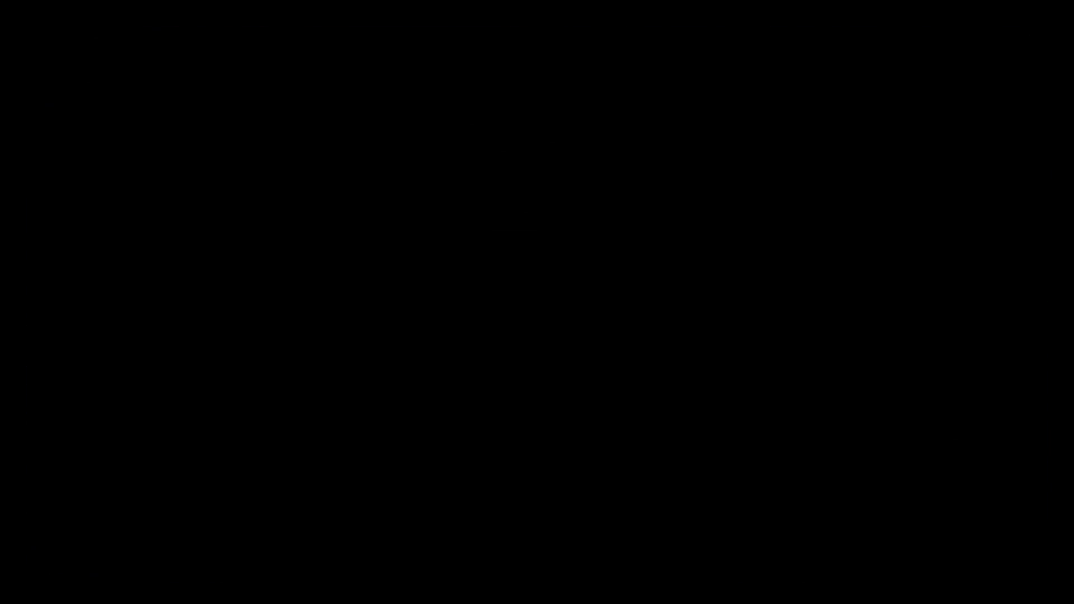
key(Return)
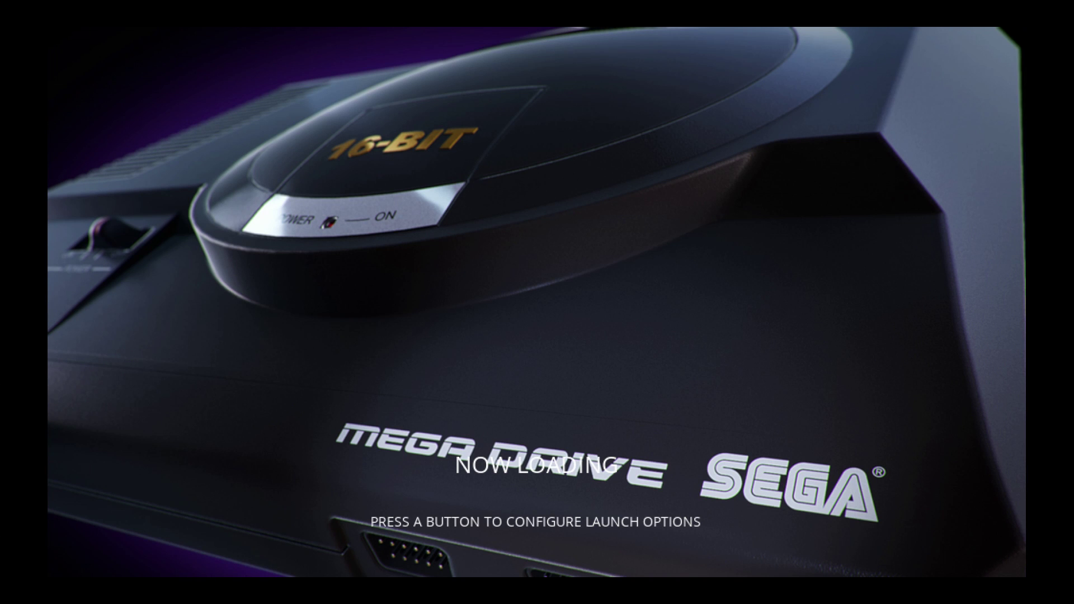
key(Return)
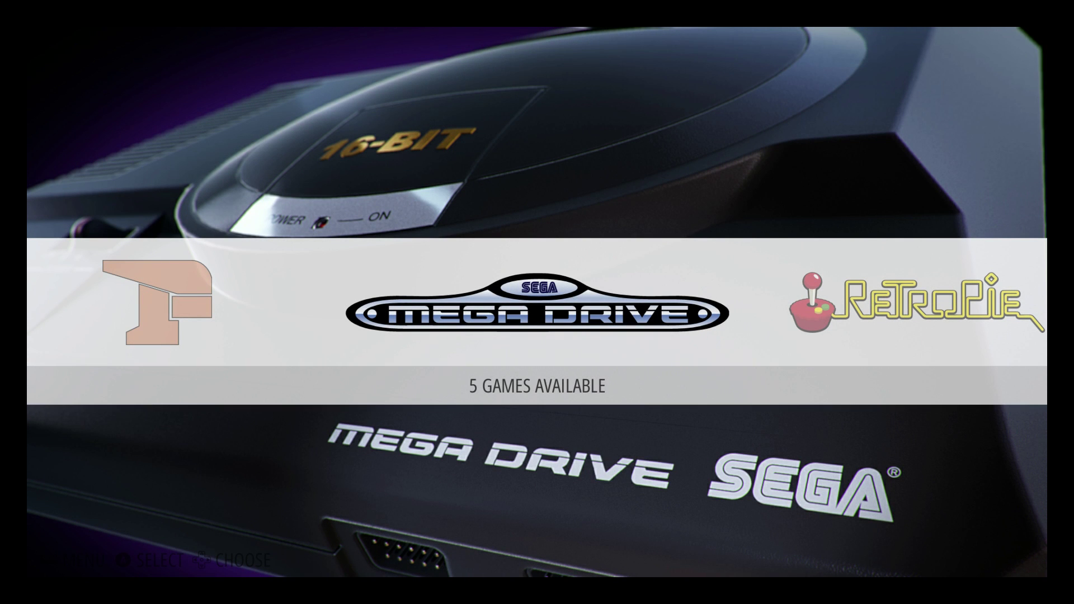
Cycle the system carousel through the systems to the RetroPie configuration entry
key(Left)
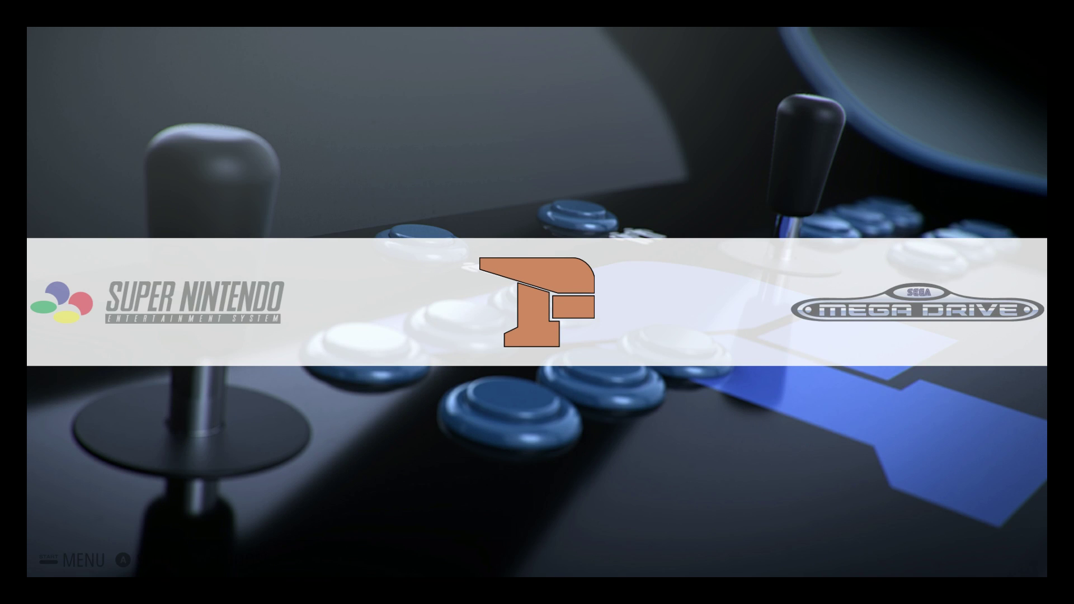
key(Left)
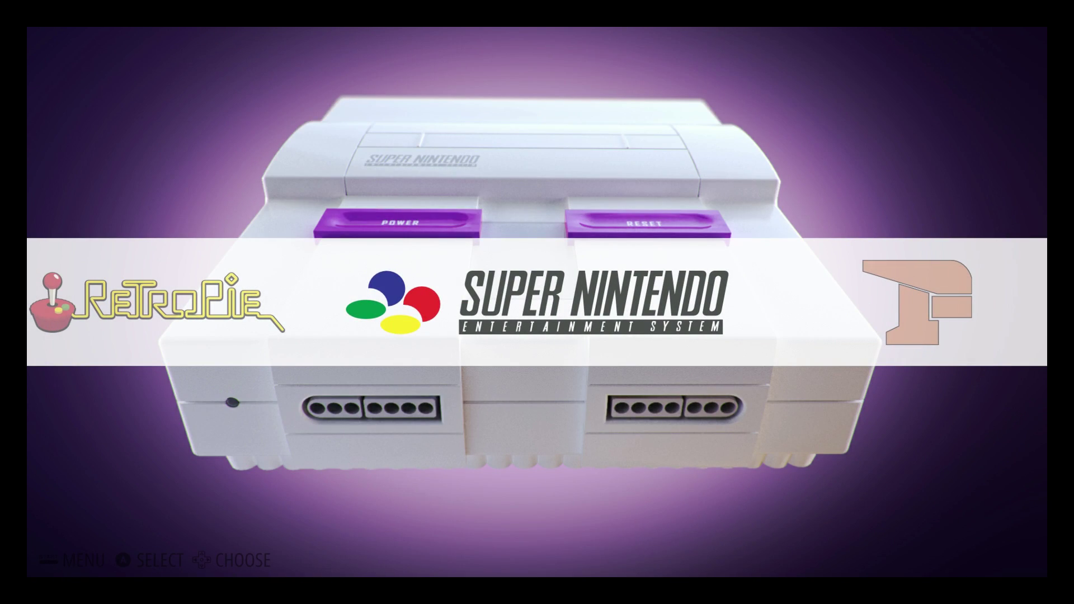
key(Left)
key(Left)
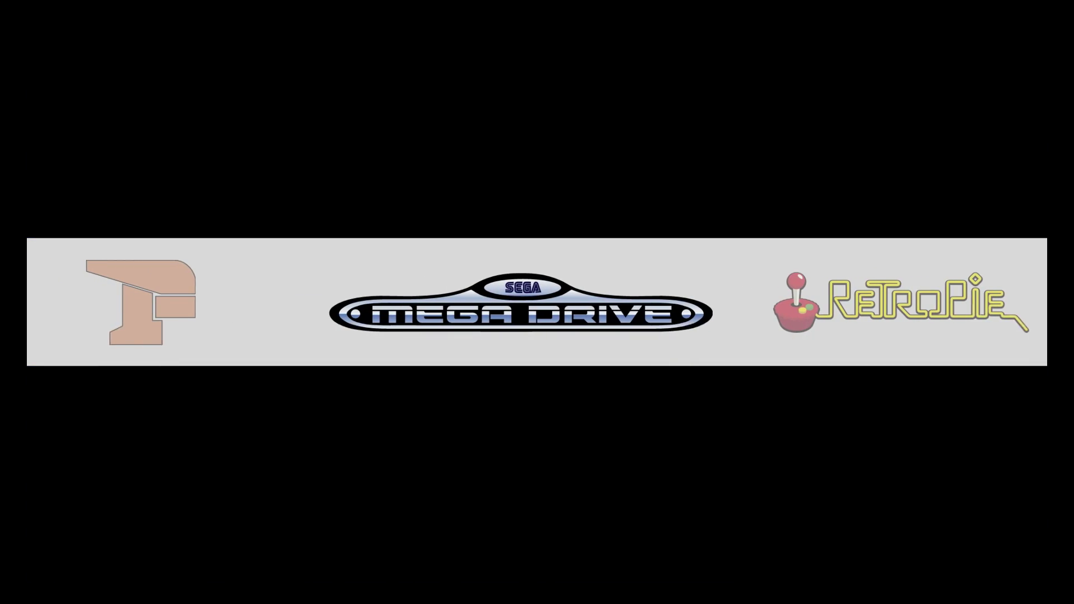
key(Left)
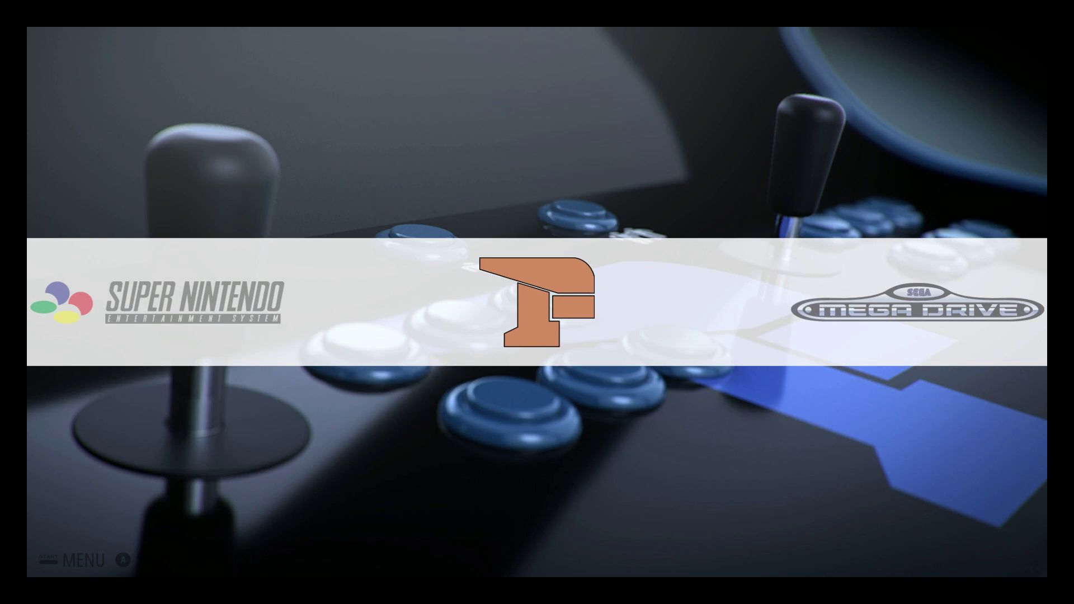
key(Left)
key(Right)
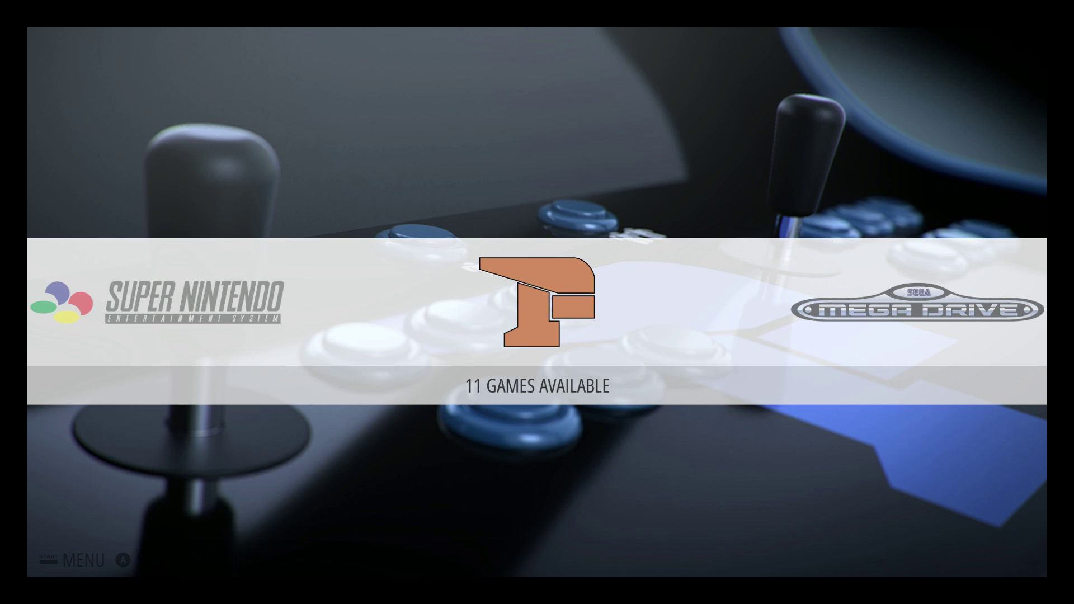
key(Right)
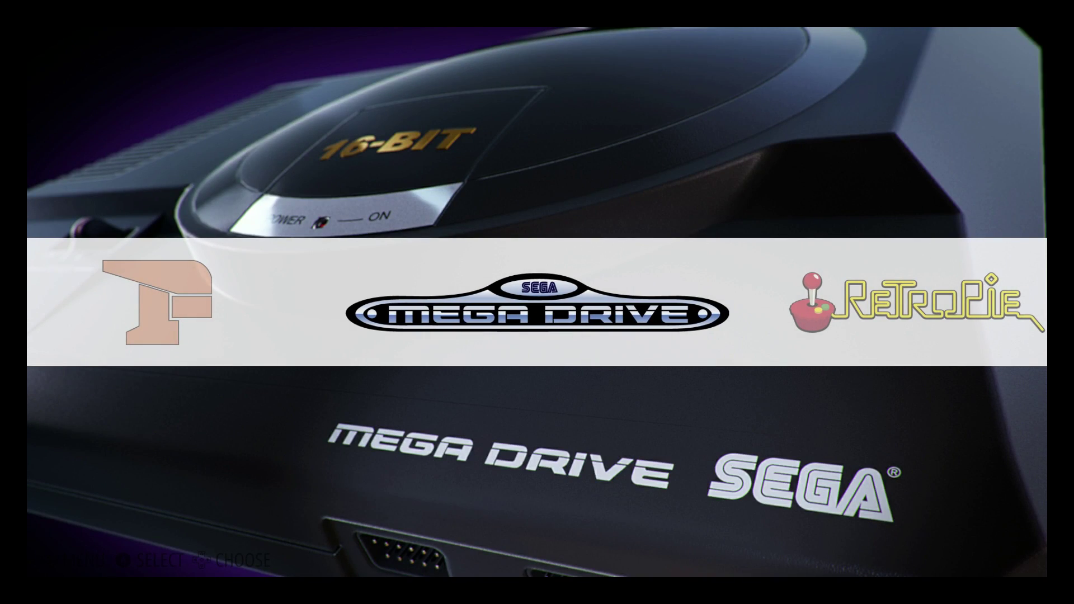
key(Right)
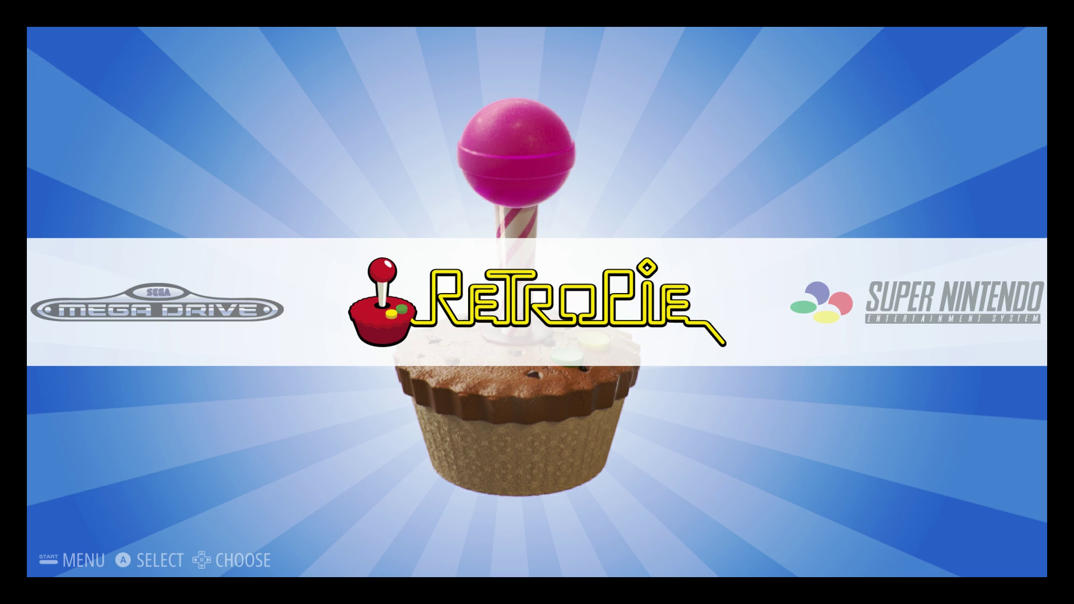